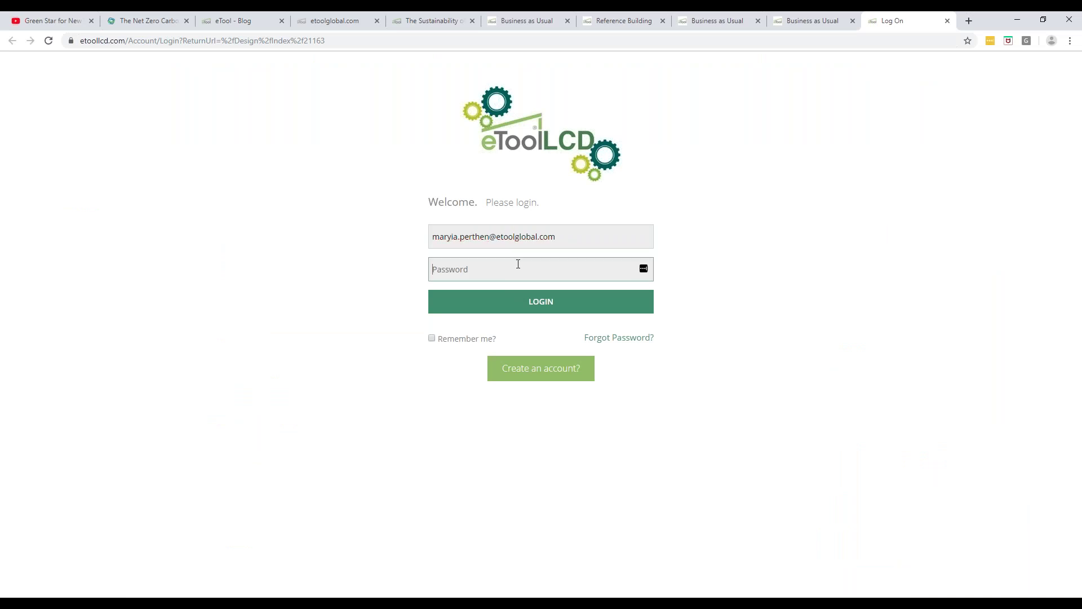
Sign in to eToolLCD with the account password and open the Business as Usual design.
type("p")
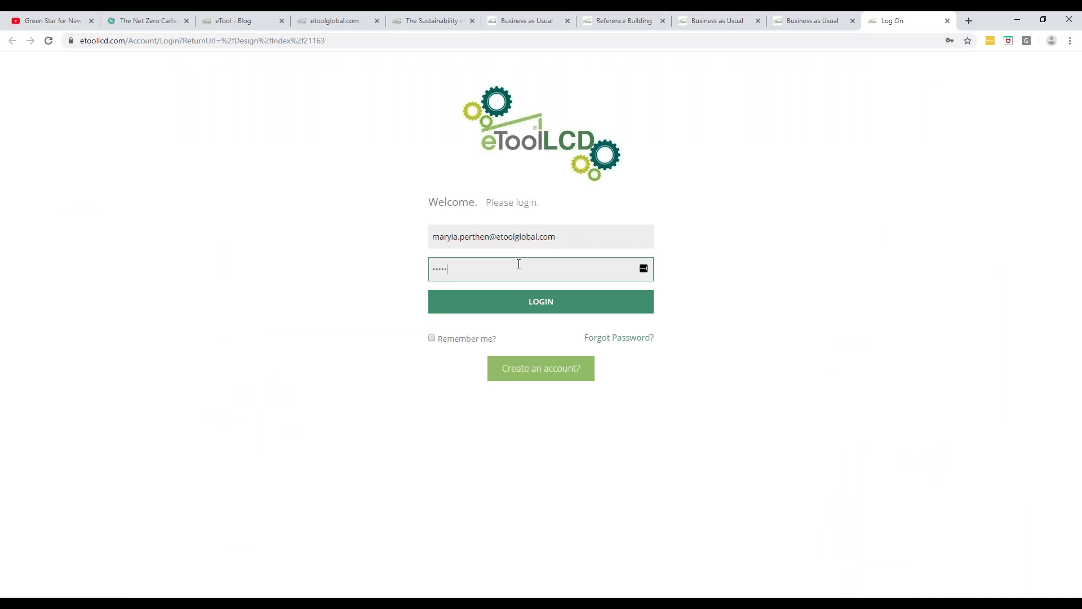
key("Return")
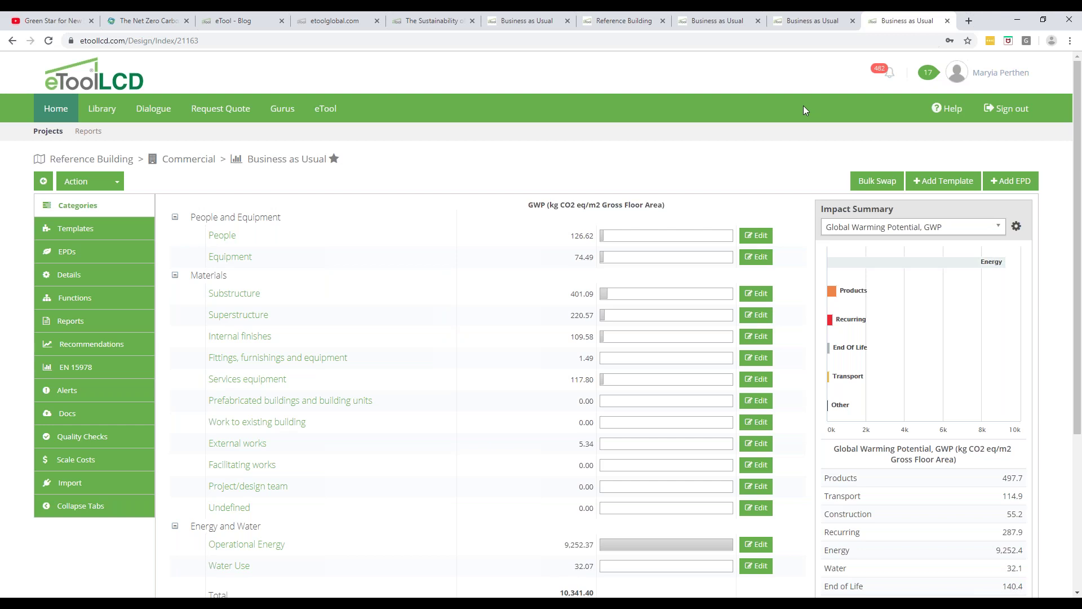
left_click(171, 163)
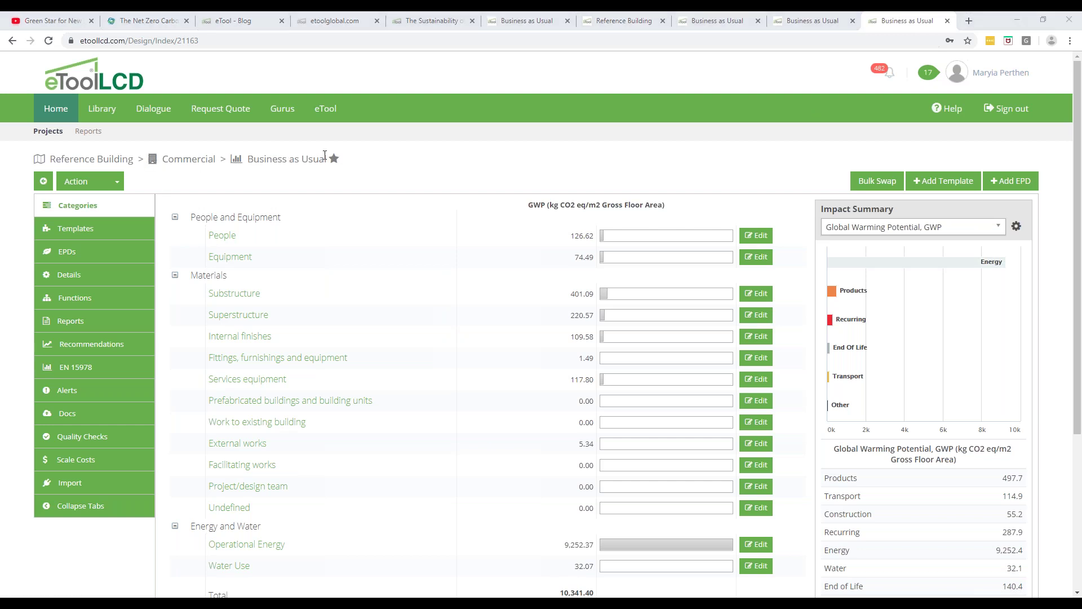
Keep GWP as the impact indicator and review results totalling 10,341.4 kg CO2 eq/m2.
left_click(998, 228)
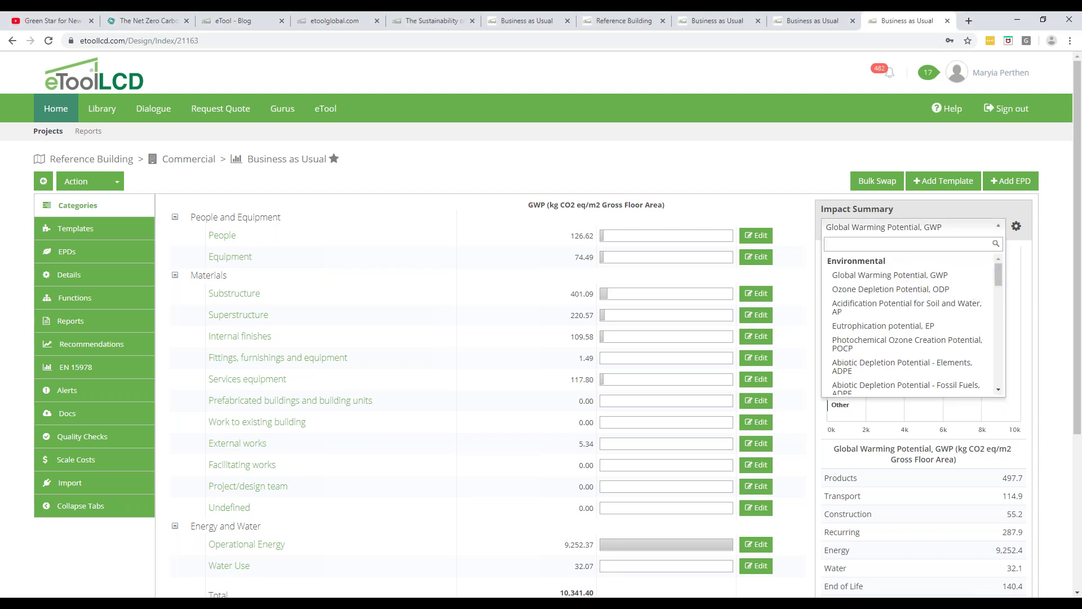
left_click(857, 160)
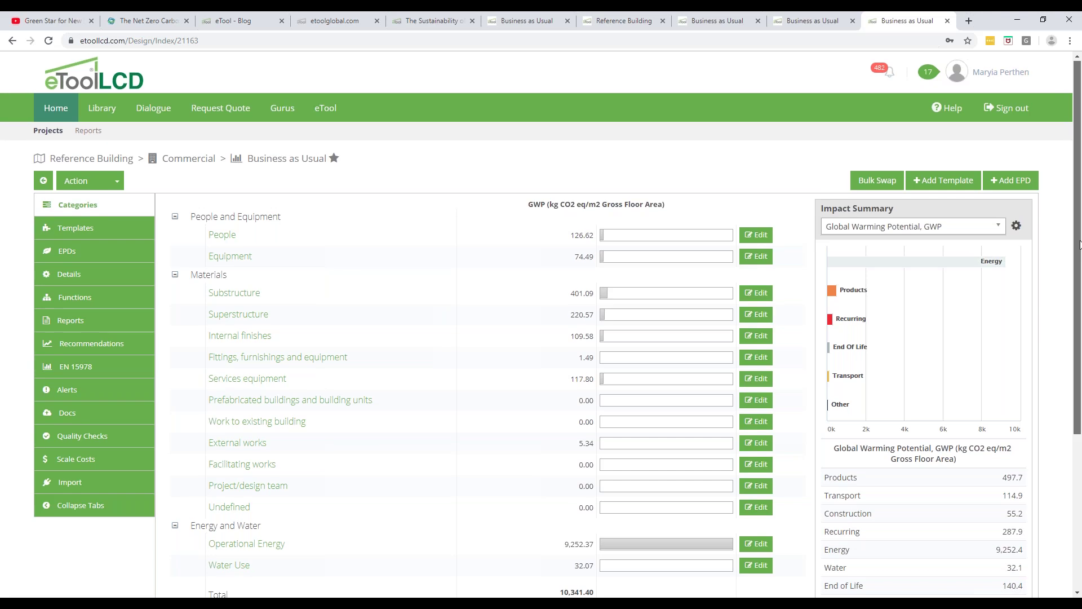
scroll(1080, 241, "down", 1)
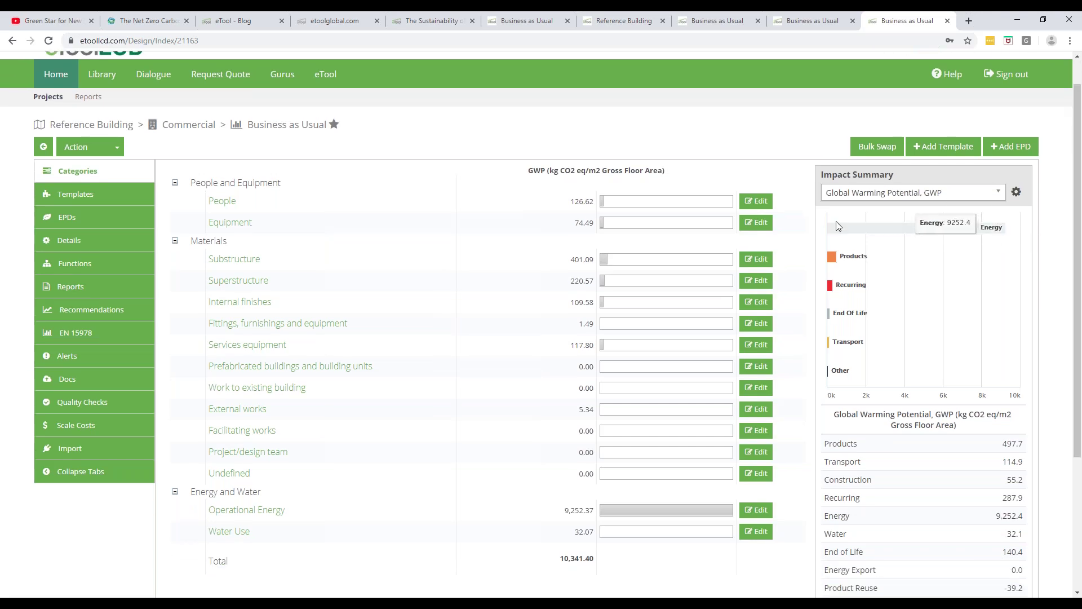
left_click_drag(1079, 251, 1080, 252)
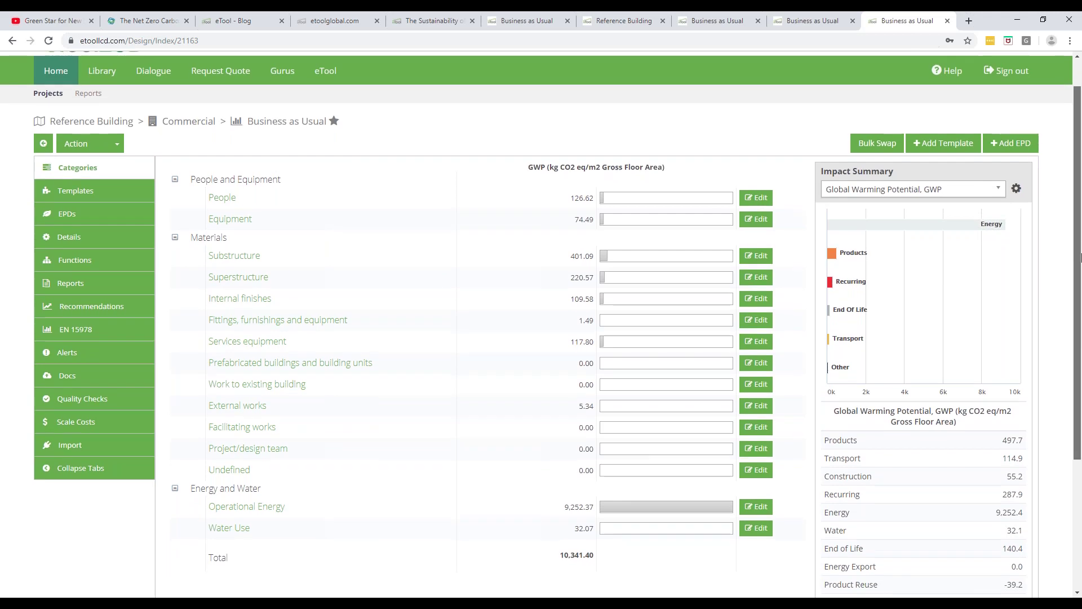
scroll(999, 401, "down", 2)
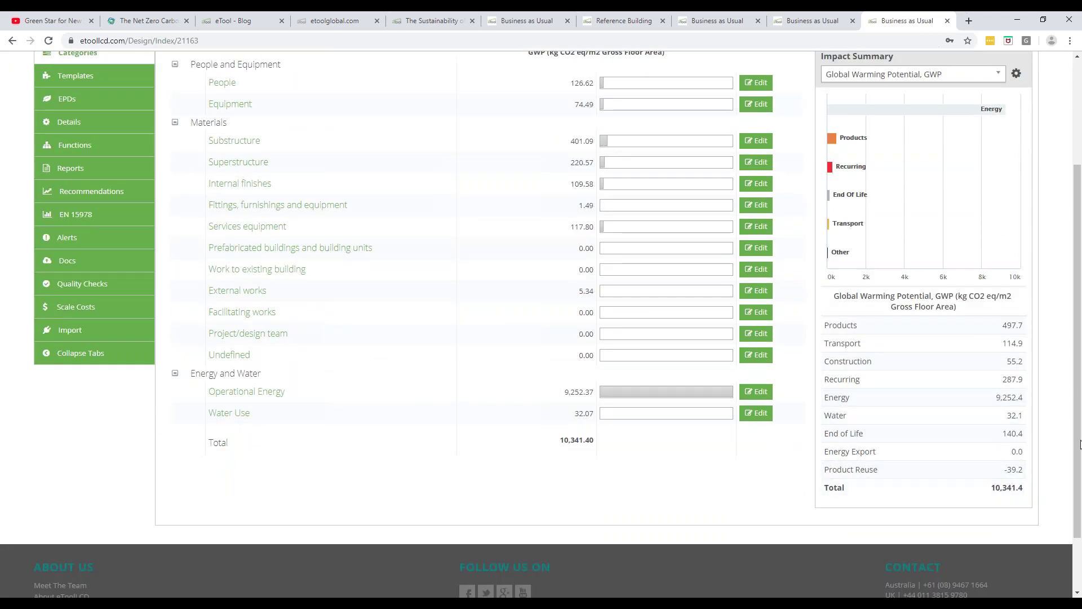
left_click_drag(1080, 441, 1080, 401)
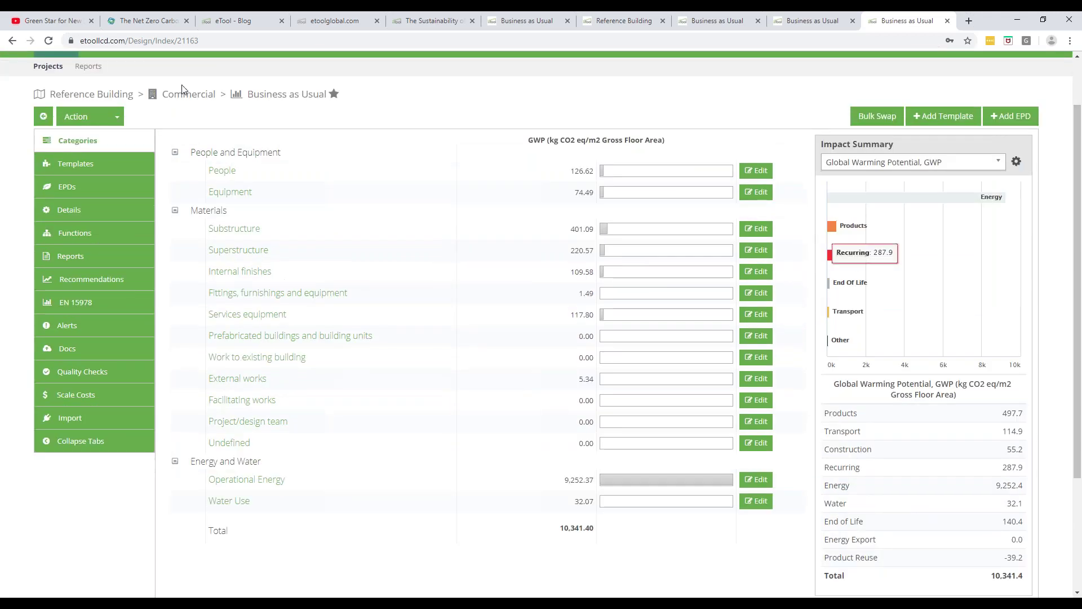
Go to the Reference Building project page and view its Site Attributes.
left_click(113, 97)
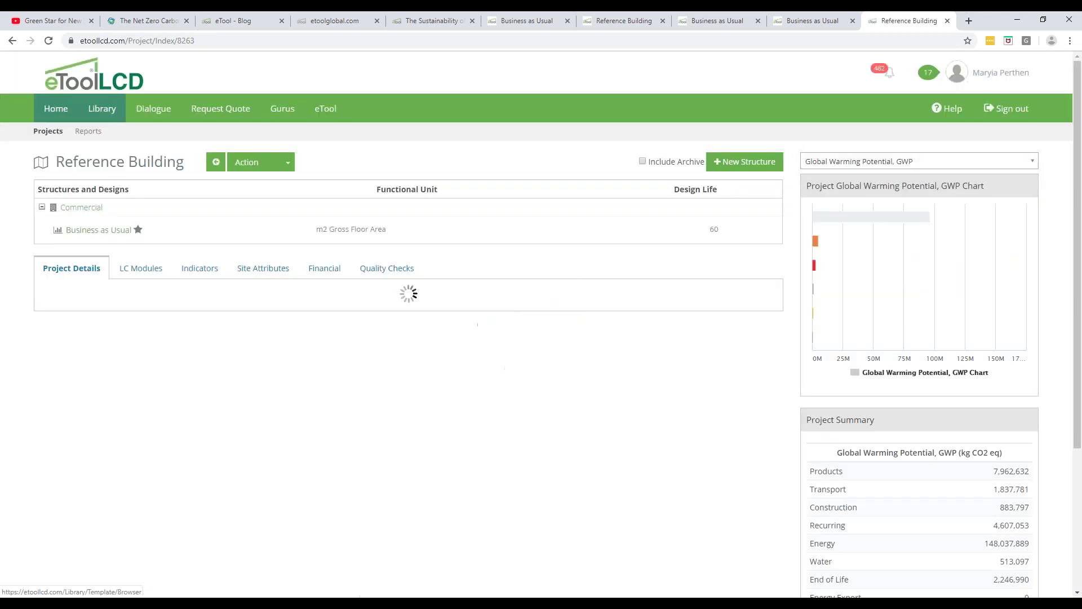
left_click(277, 278)
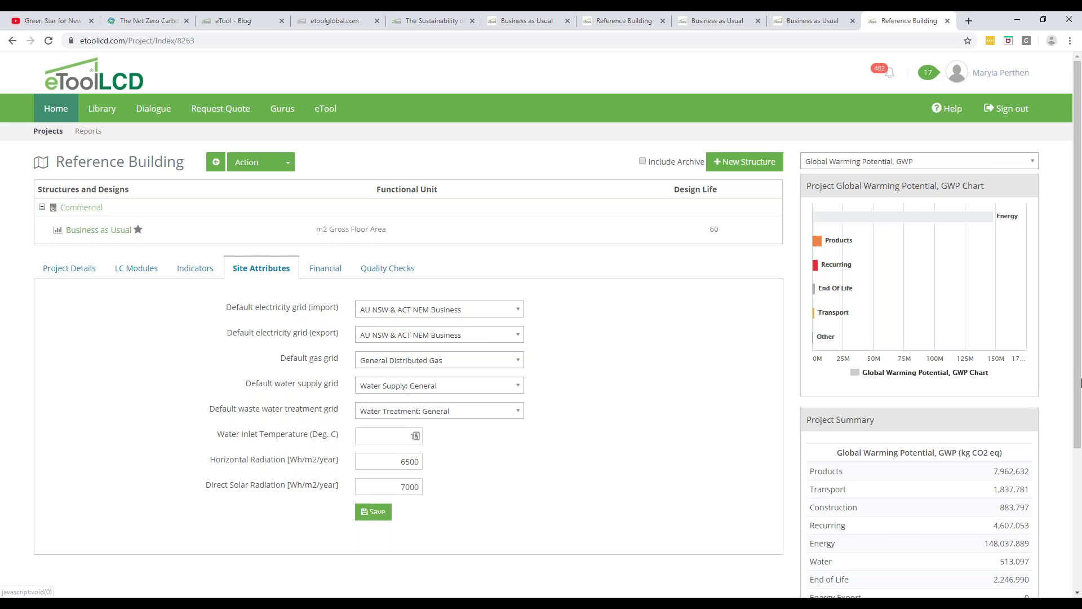
Set import and export electricity grids to AU TAS NEM Business, save, and update the project grid.
left_click_drag(1080, 320, 1080, 324)
scroll(999, 440, "down", 2)
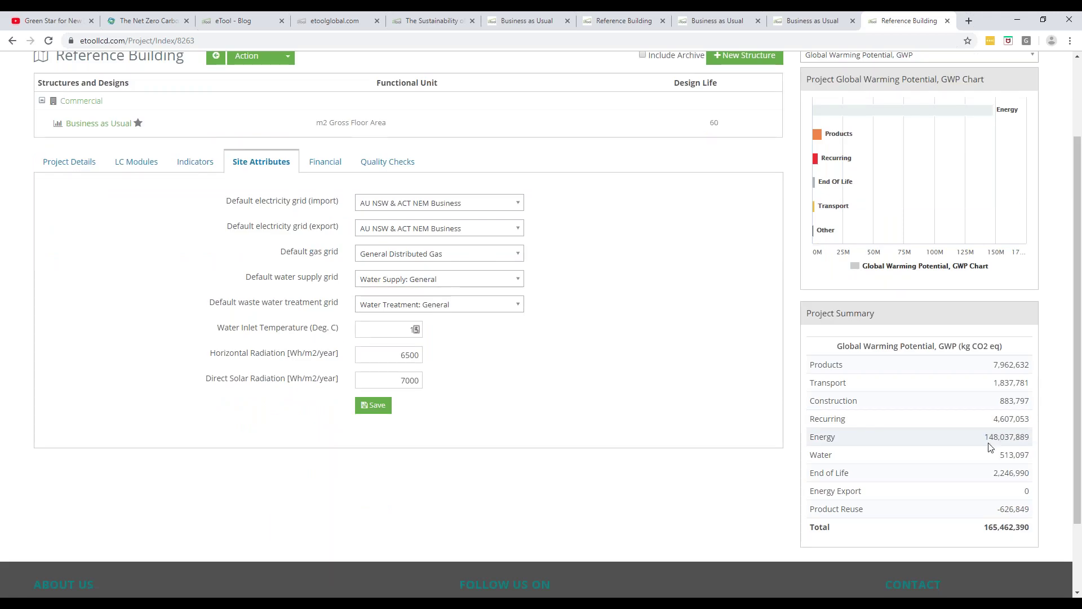
scroll(537, 276, "up", 1)
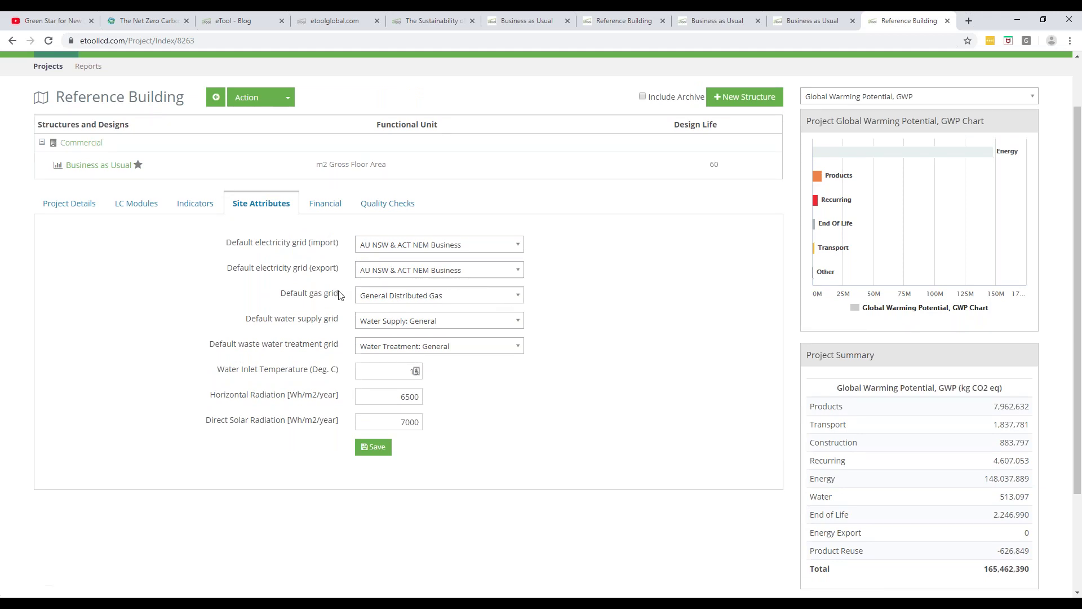
left_click(502, 245)
left_click_drag(520, 289, 528, 324)
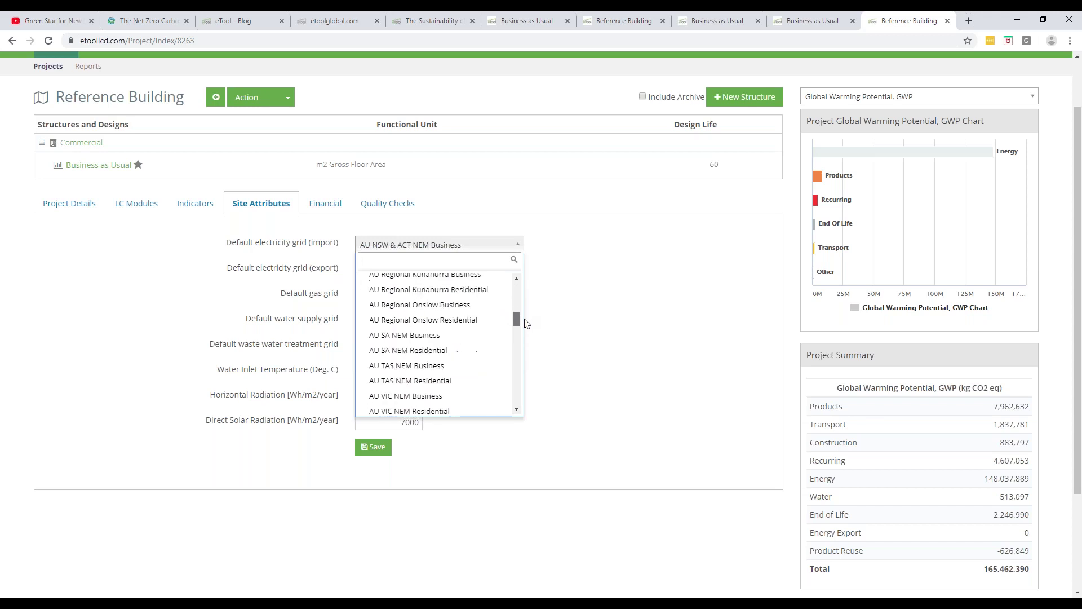
left_click(441, 366)
left_click(439, 270)
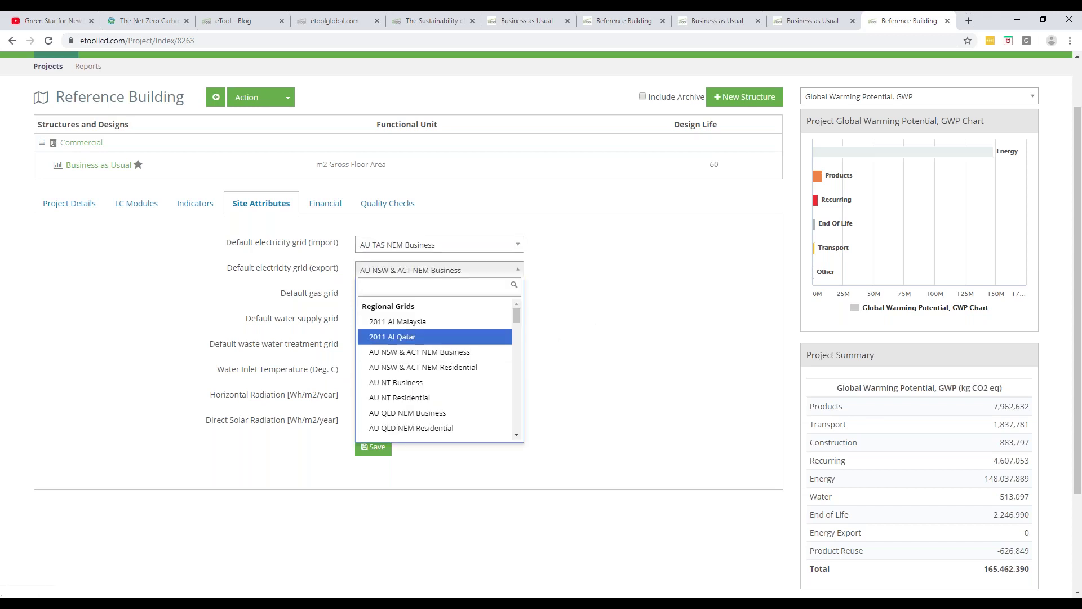
left_click_drag(519, 320, 516, 352)
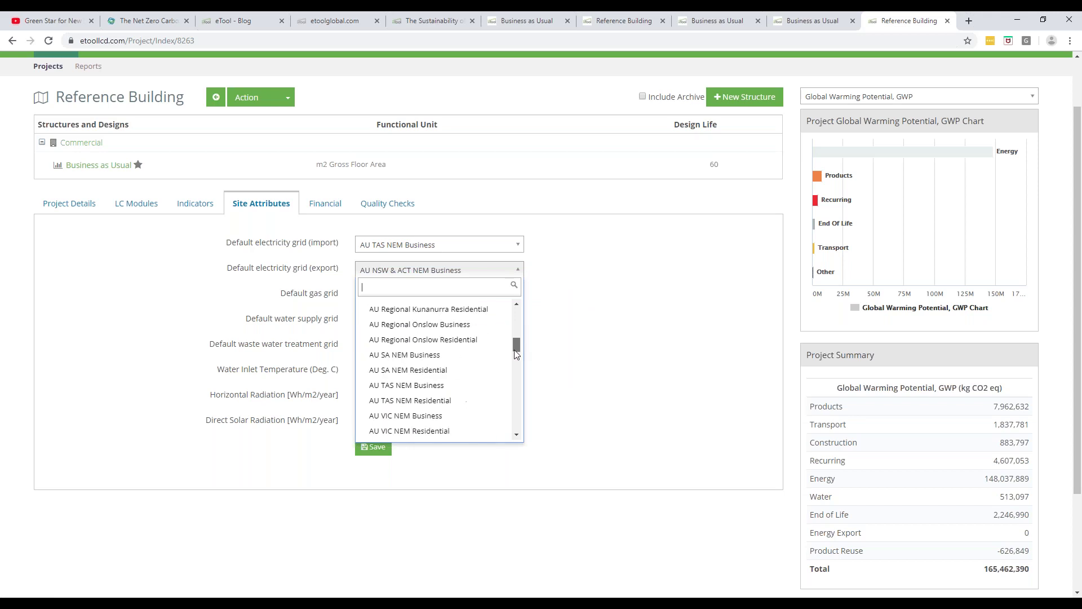
left_click(411, 388)
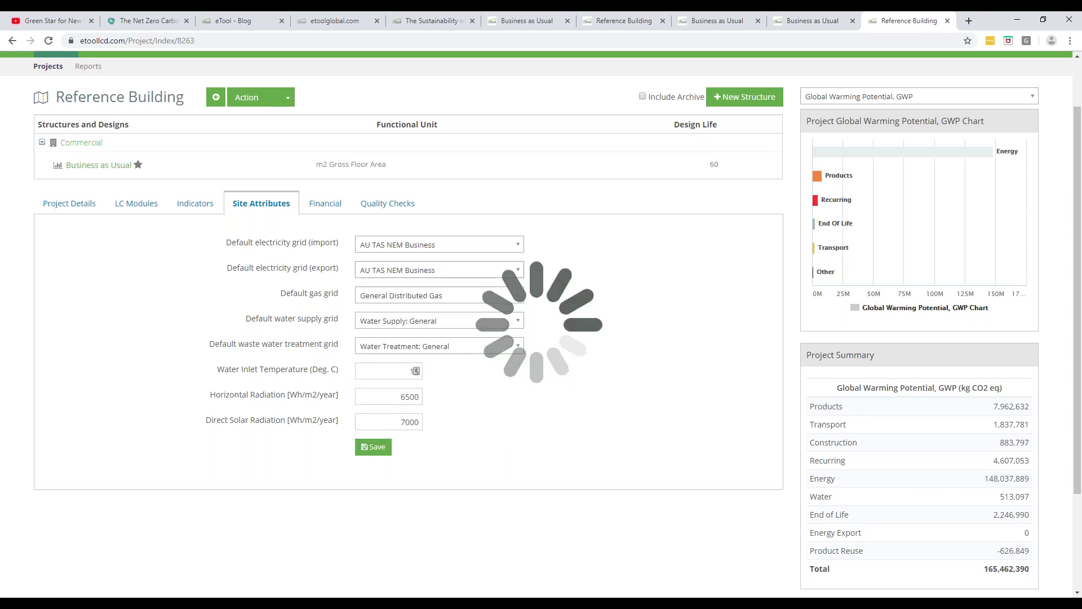
left_click(373, 447)
left_click(532, 164)
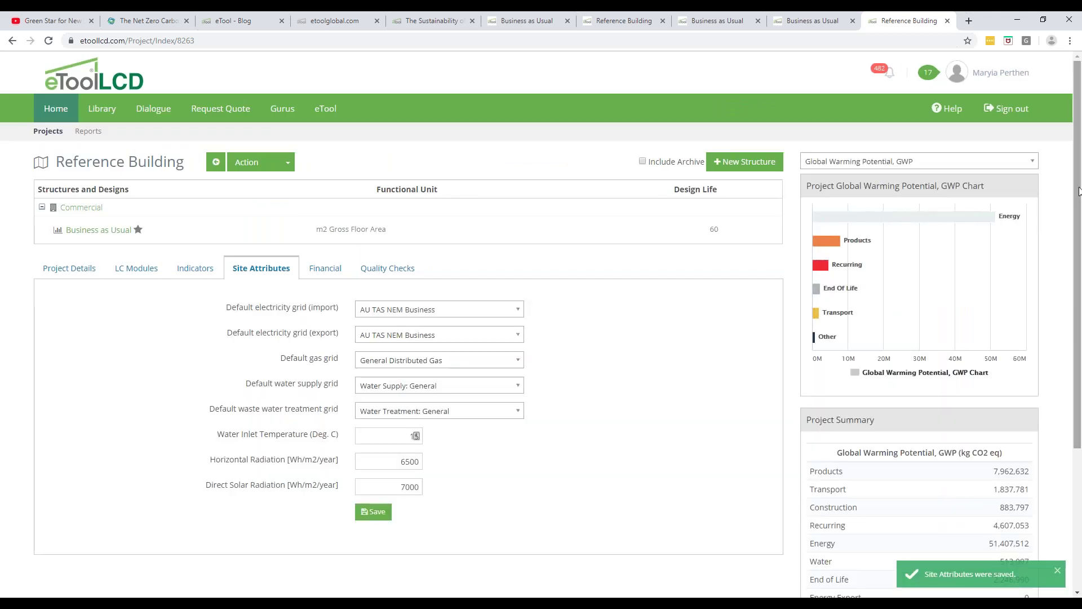
Set import and export grids to 2050 AU AUS Ave Business, save, and update the project grids.
scroll(992, 447, "down", 2)
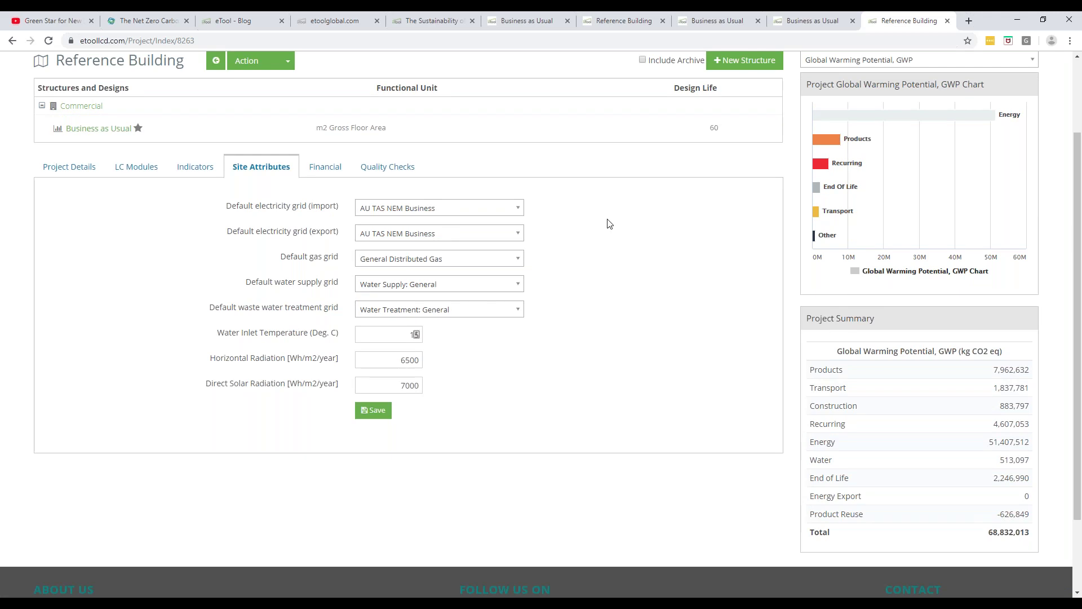
left_click(517, 210)
left_click_drag(516, 277, 516, 361)
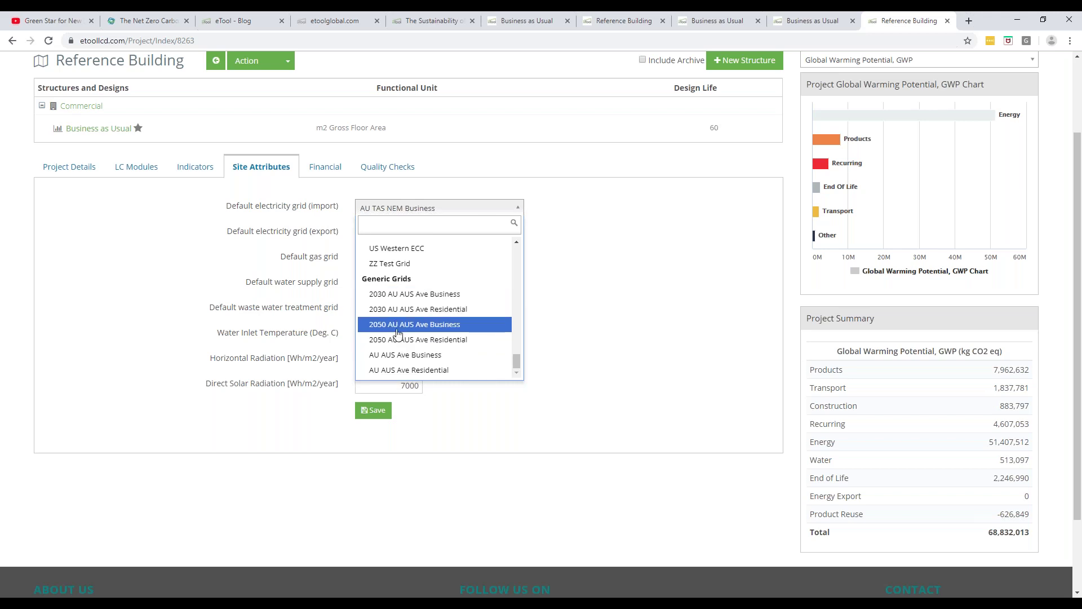
left_click(415, 324)
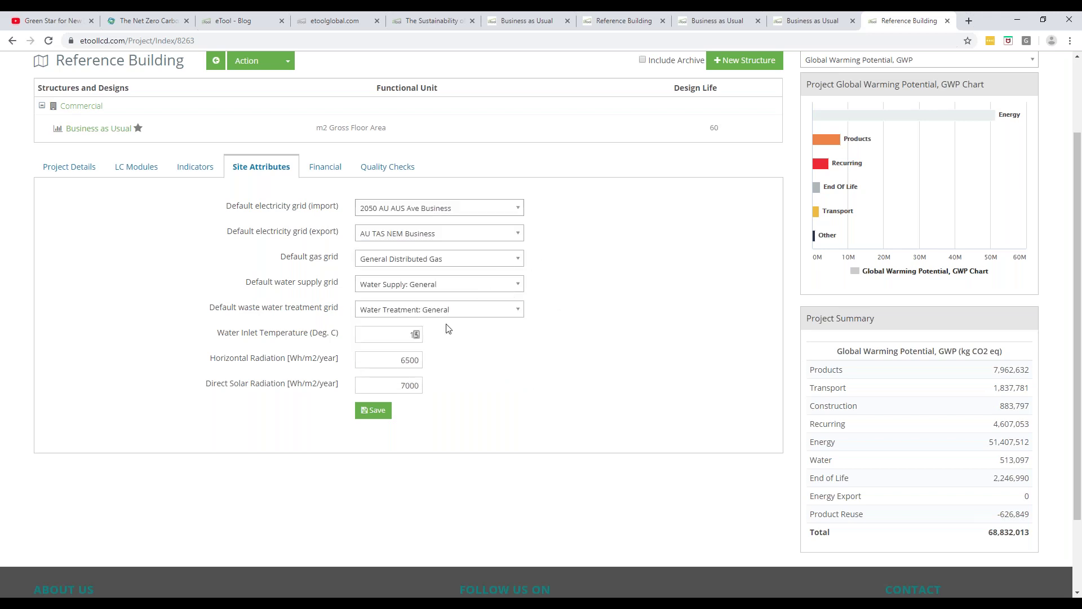
left_click(452, 235)
scroll(446, 326, "down", 10)
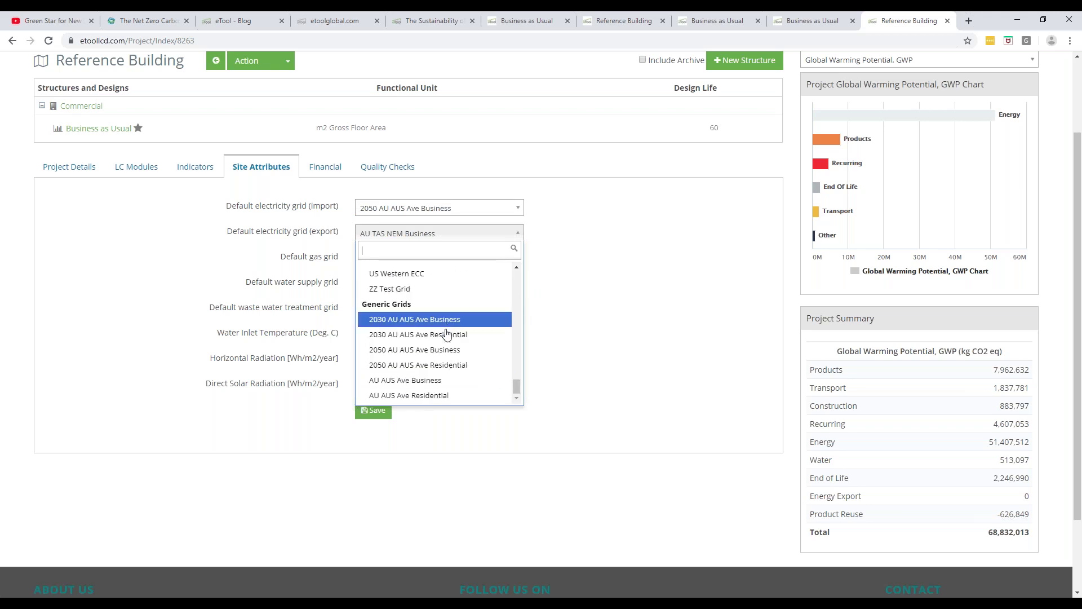
left_click(448, 349)
left_click(373, 409)
left_click(532, 164)
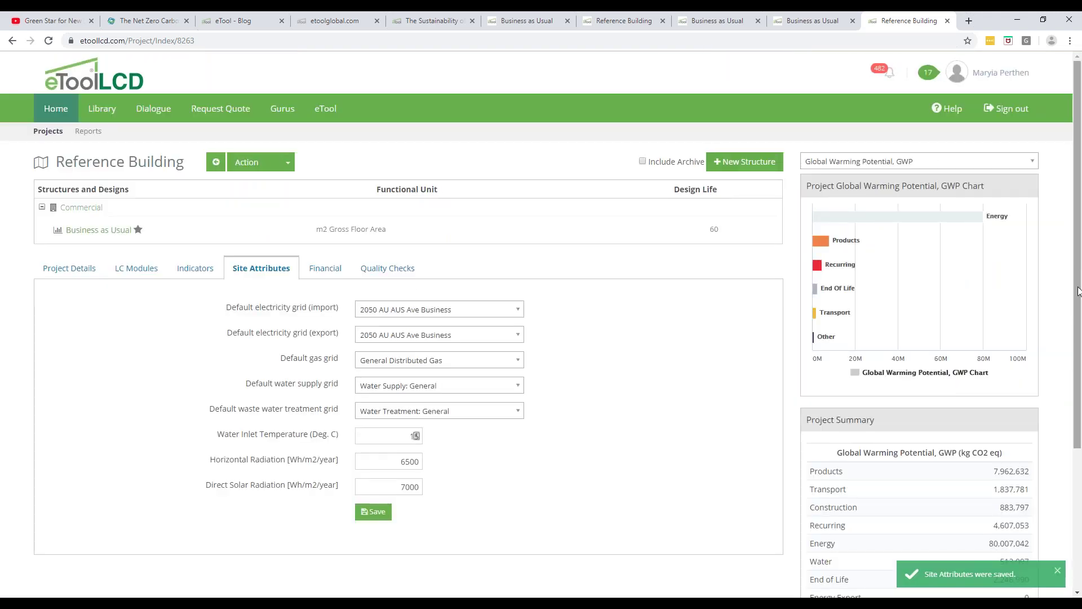
mouse_move(1078, 291)
left_mouse_down()
mouse_move(1080, 388)
mouse_move(1080, 284)
left_mouse_up()
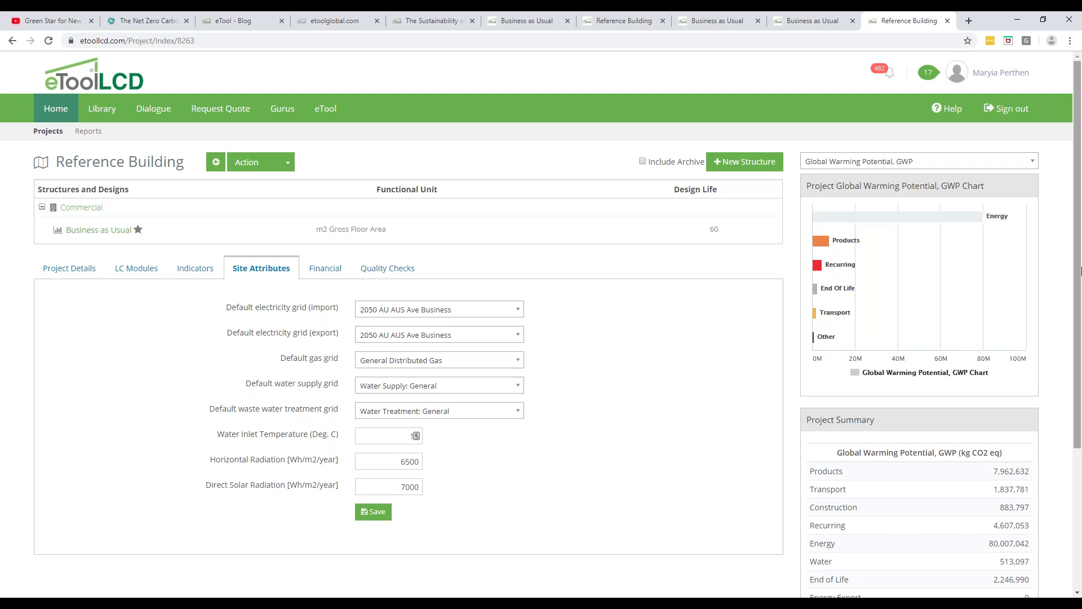
In LC Modules, switch operational modules B6, B6+ and B7 out of scope.
left_click(132, 273)
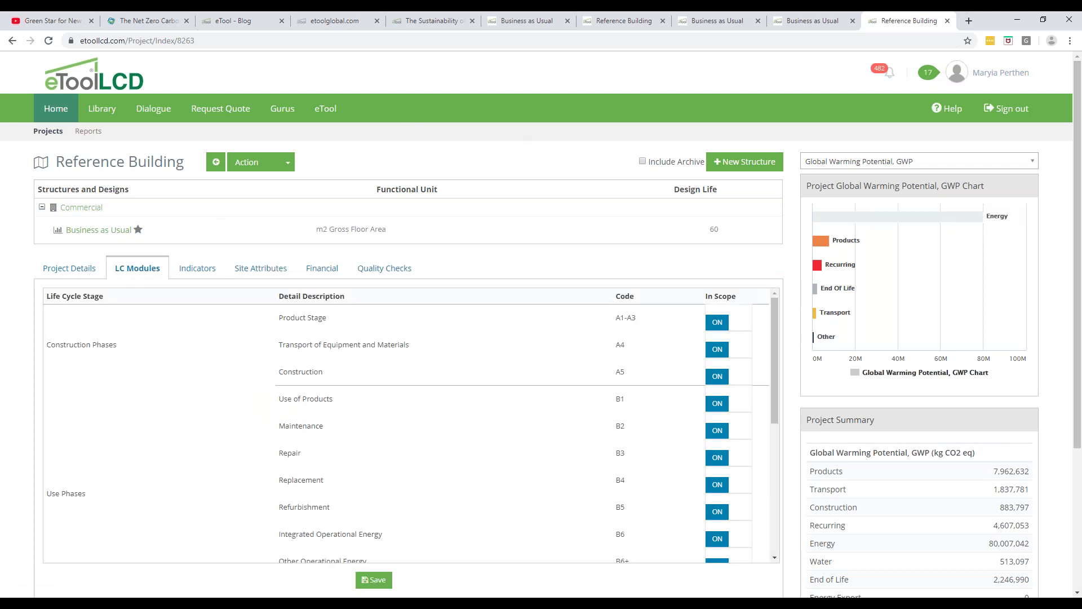
mouse_move(775, 340)
left_mouse_down()
mouse_move(780, 473)
mouse_move(783, 336)
left_mouse_up()
scroll(772, 355, "down", 1)
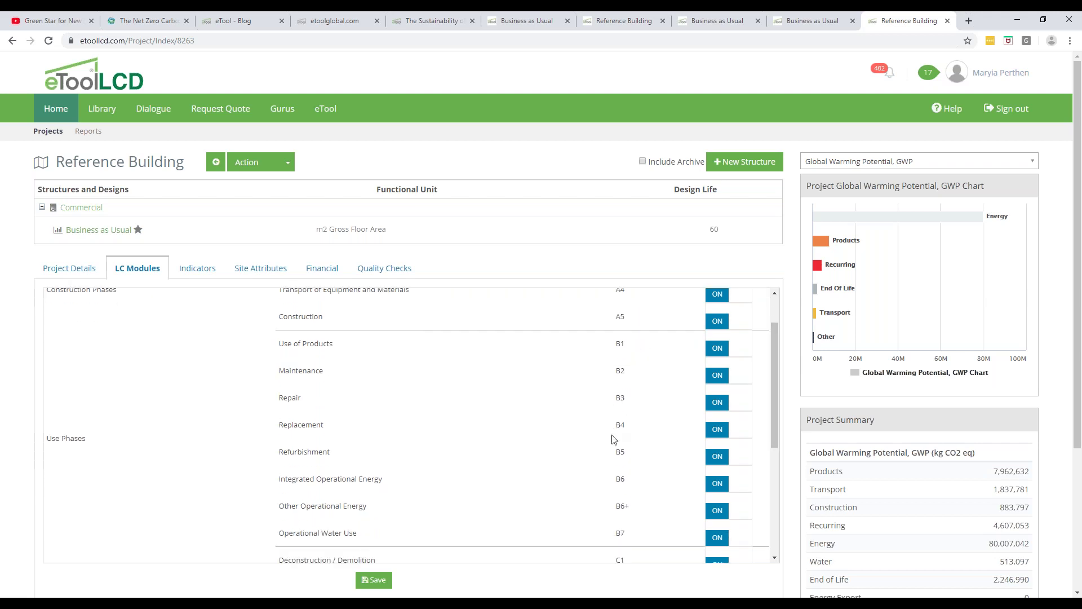
left_click_drag(776, 406, 771, 446)
left_click(726, 406)
left_click(717, 426)
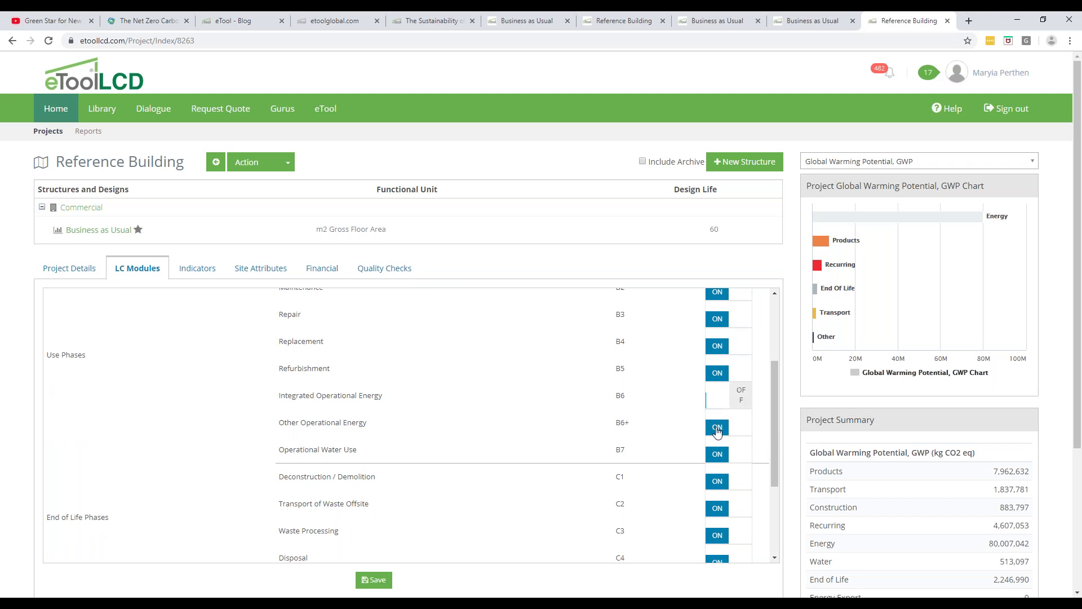
left_click(717, 454)
Switch benefit modules D1 through D5 out of scope.
left_click_drag(776, 429, 770, 458)
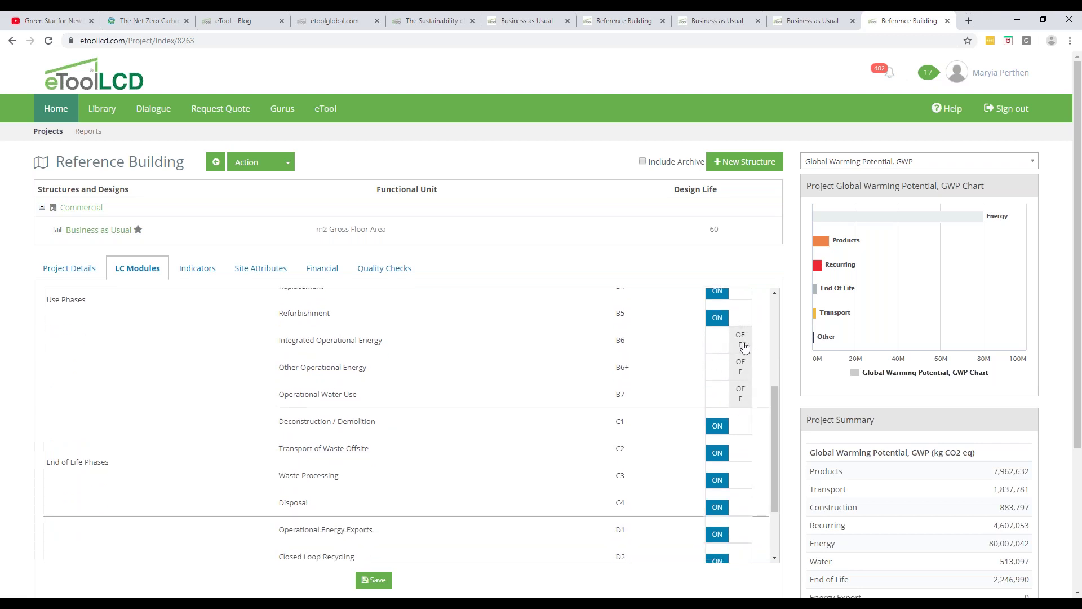
scroll(773, 406, "down", 3)
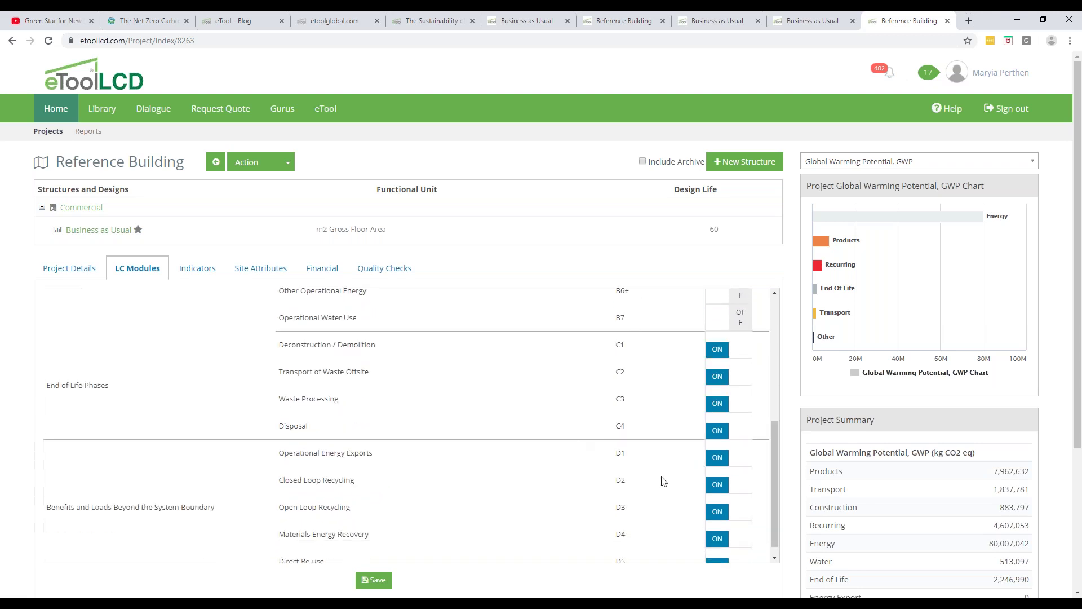
scroll(776, 452, "down", 1)
left_click(718, 450)
left_click(717, 472)
left_click(717, 498)
left_click(717, 526)
left_click(713, 557)
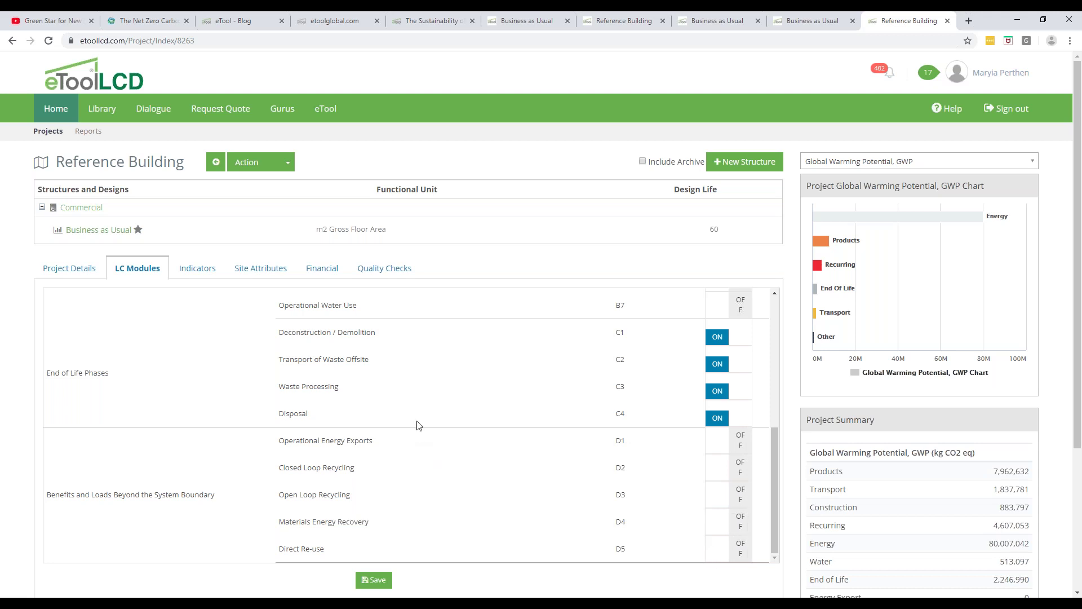
Save the module changes and return to the Total Carbon Emissions forecast slide.
left_click(376, 580)
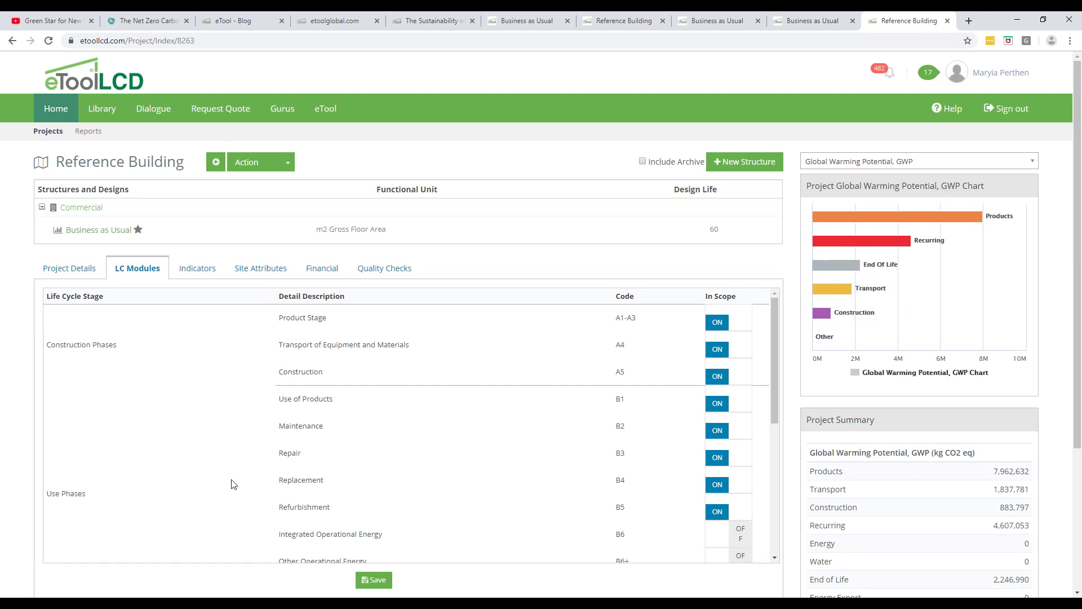
left_click(1018, 20)
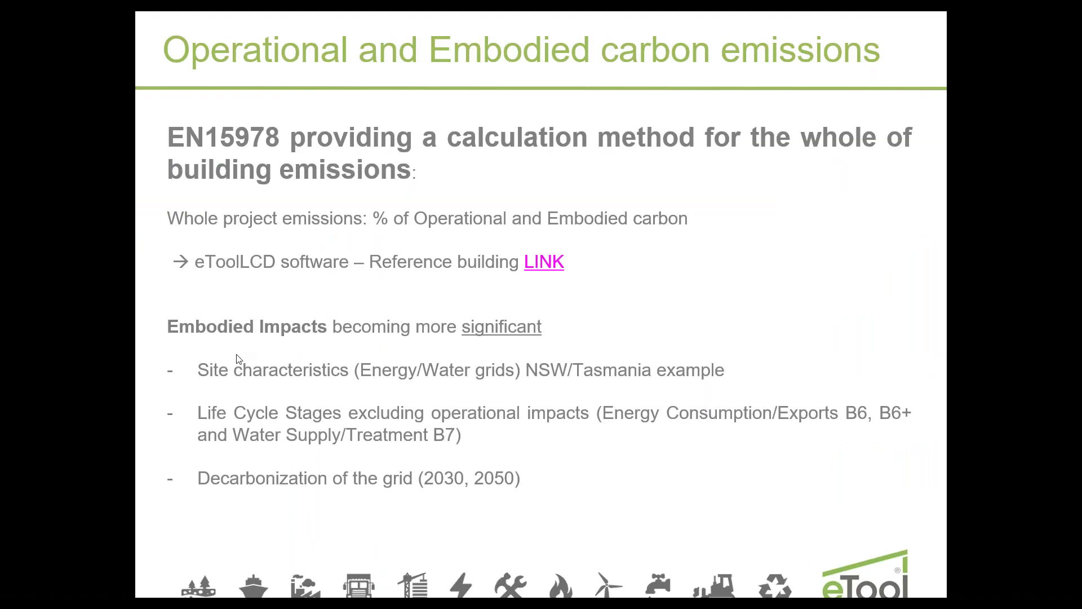
left_click(164, 36)
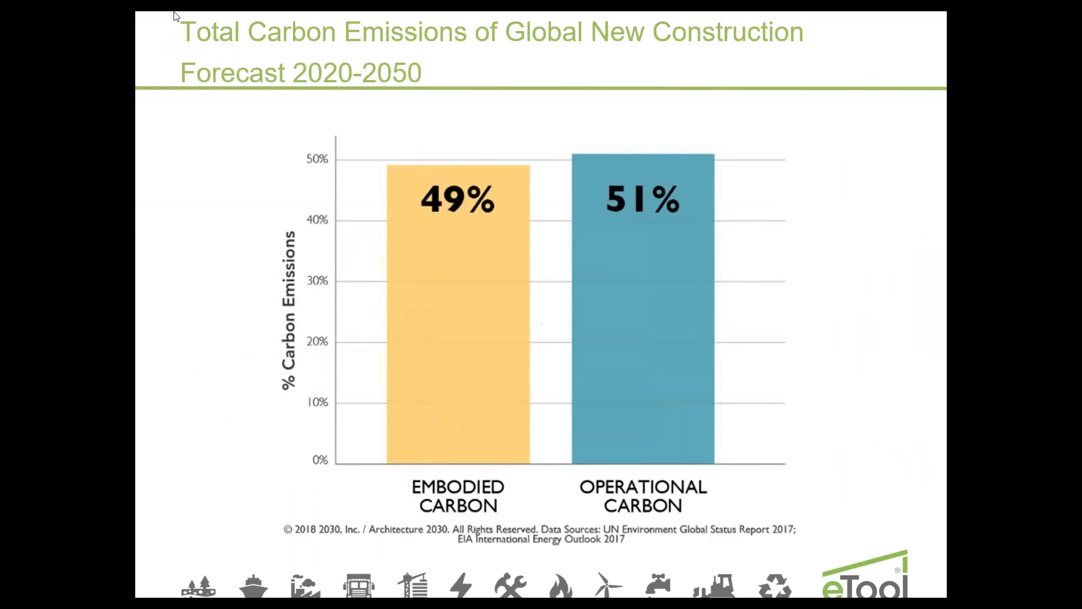
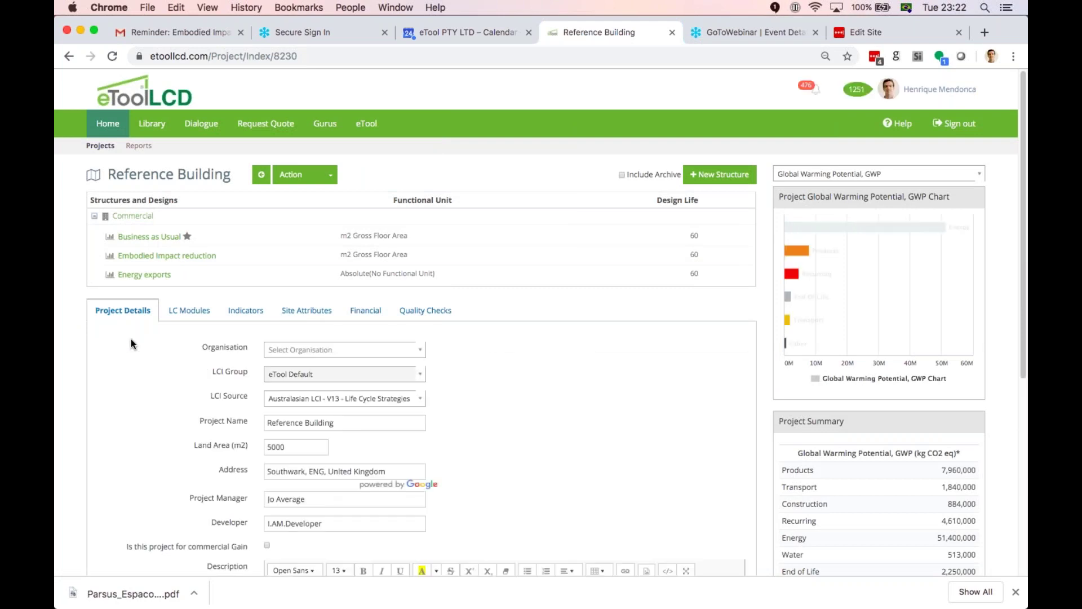
Open the LC Modules tab of the Reference Building project to view module scope.
scroll(131, 339, "down", 3)
left_click(189, 227)
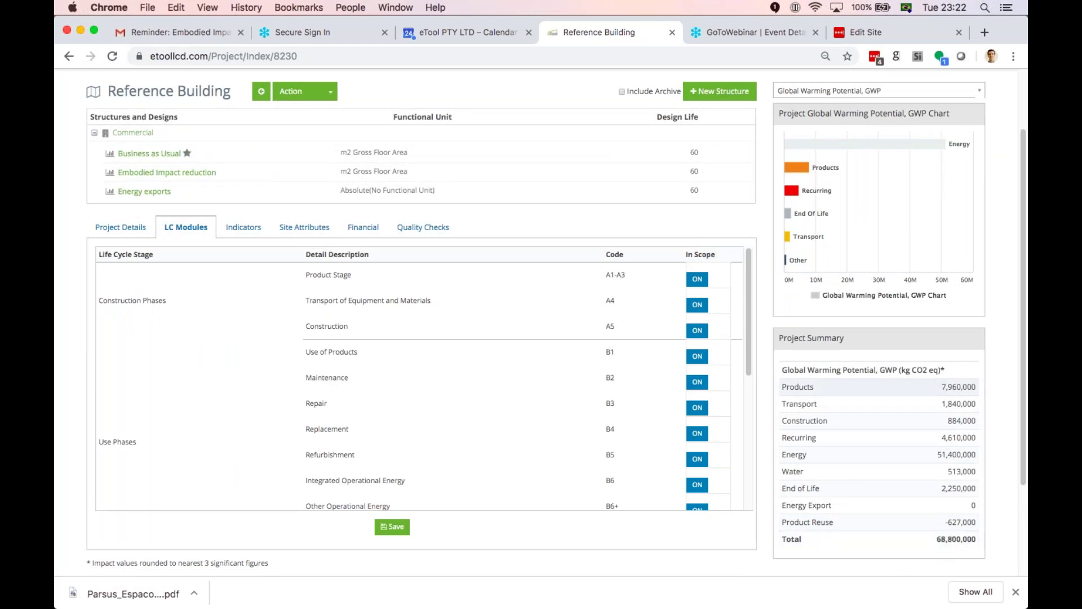
Switch operational modules B6, B6+ and B7 out of scope.
scroll(688, 435, "down", 2)
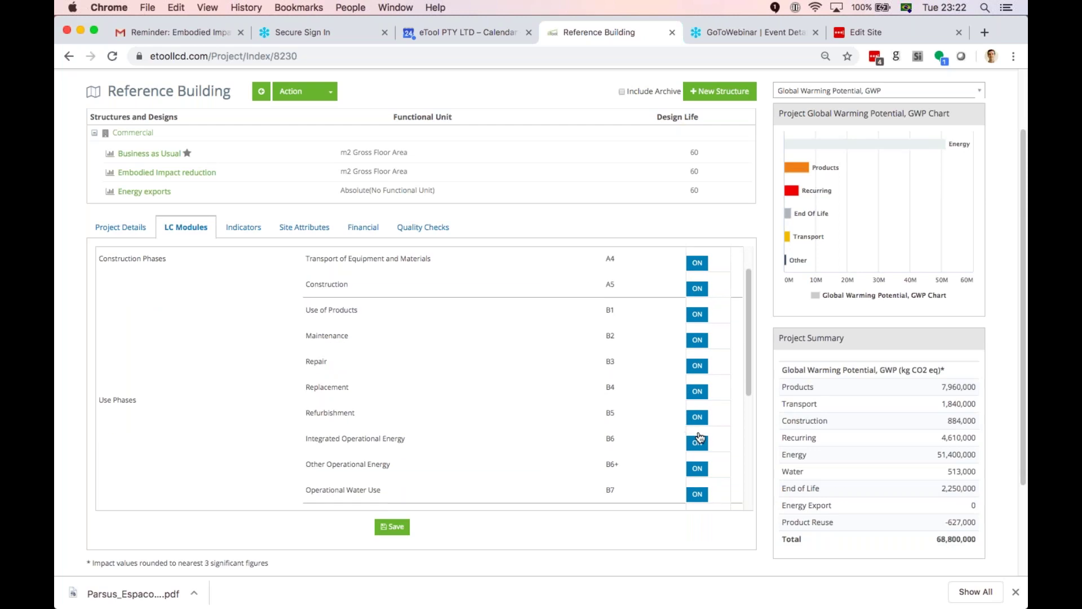
left_click(697, 441)
left_click(701, 468)
scroll(671, 448, "down", 2)
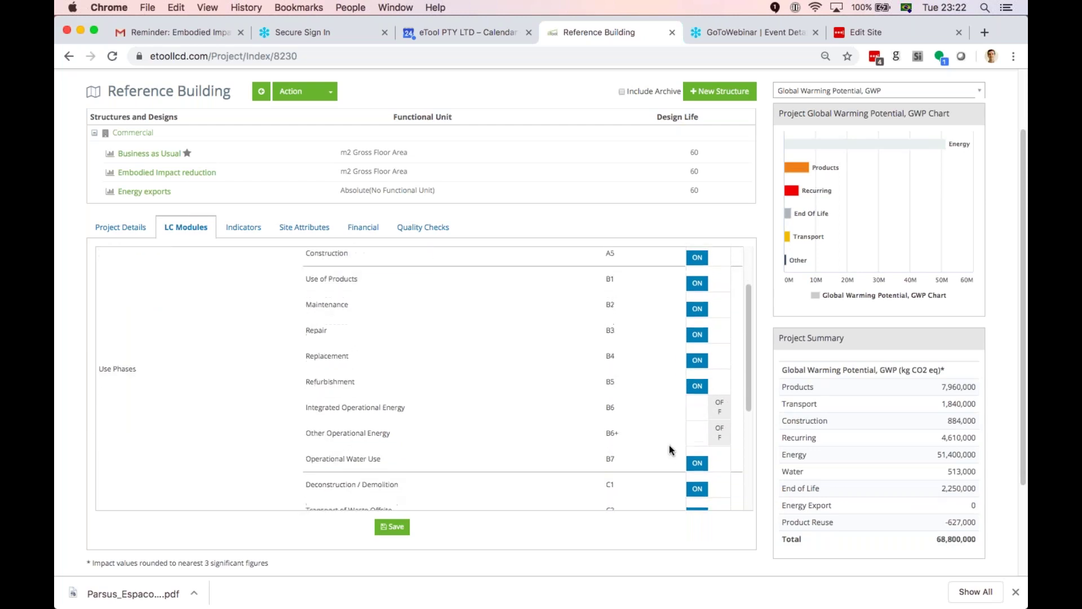
left_click(689, 454)
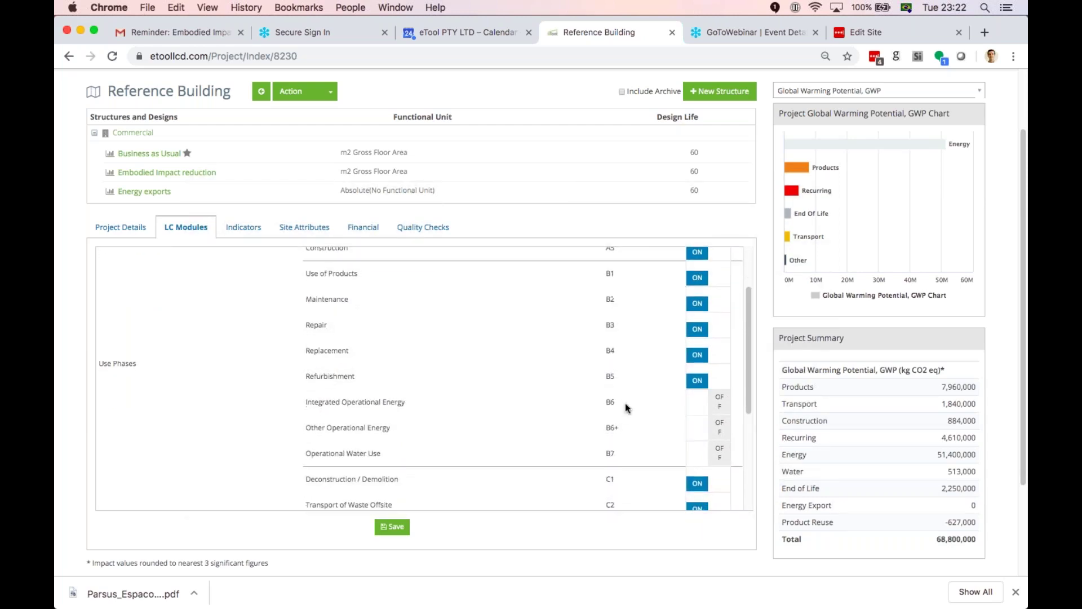
Switch benefit modules D1 through D5 out of scope.
scroll(624, 405, "down", 3)
scroll(624, 403, "down", 3)
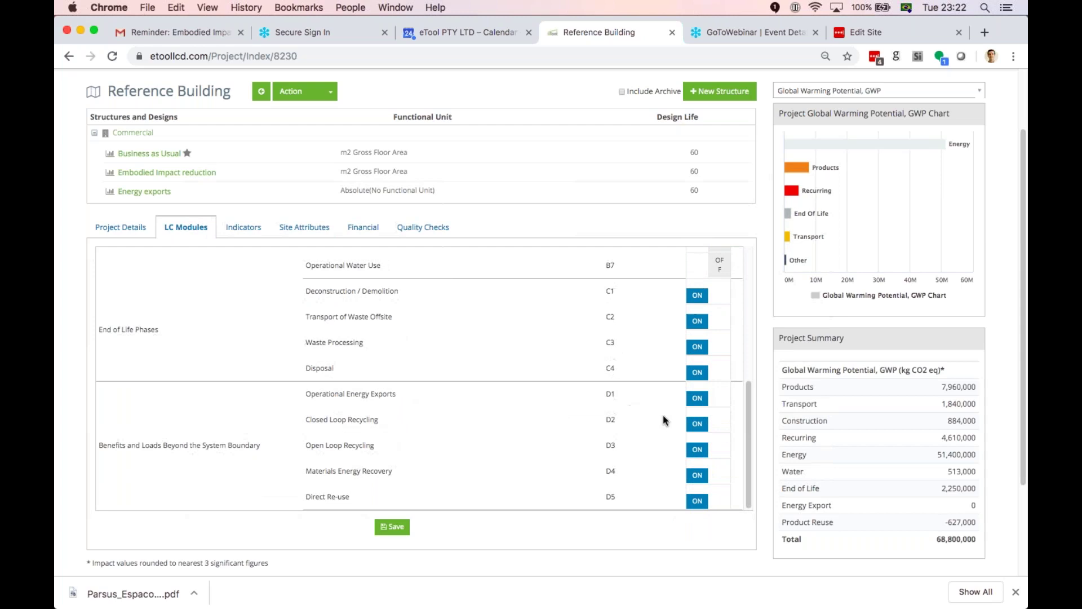
left_click(697, 395)
left_click(698, 422)
left_click(698, 450)
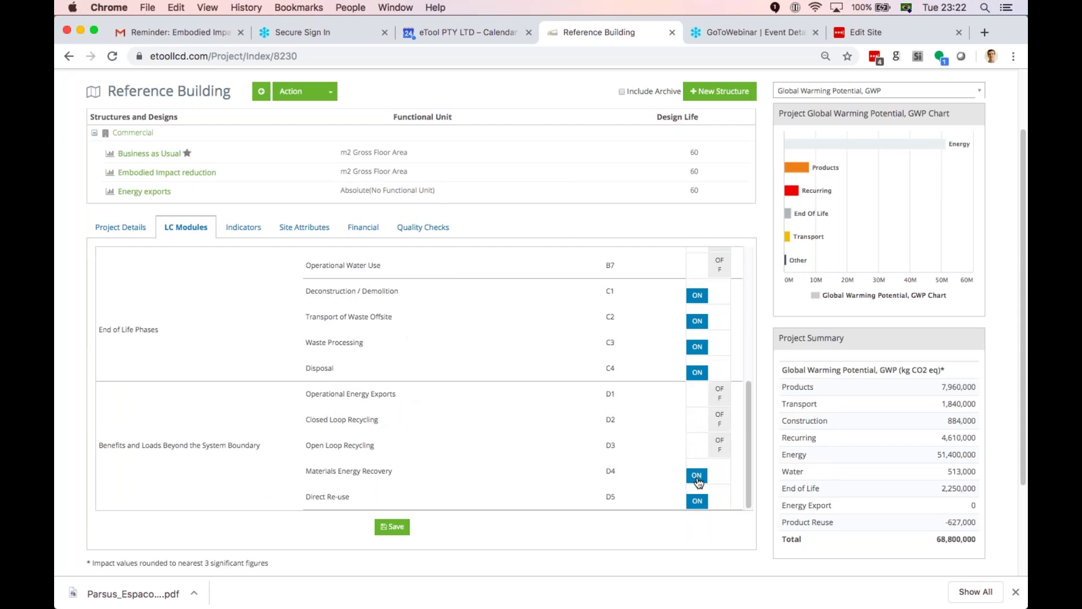
left_click(698, 475)
left_click(698, 501)
Save the module scope changes and review the updated project totals.
left_click(394, 526)
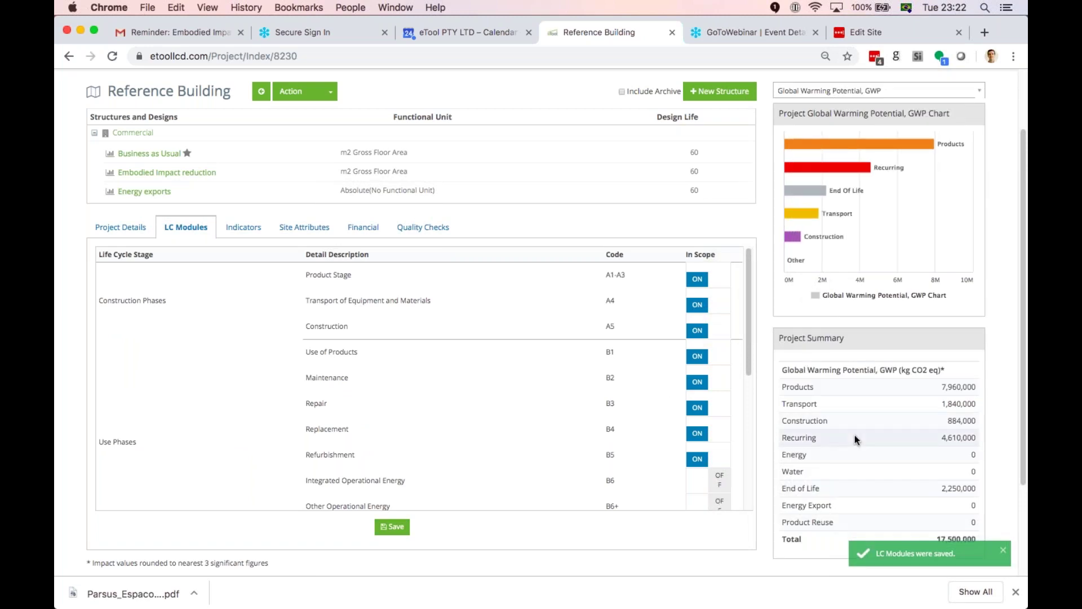
scroll(855, 435, "down", 1)
scroll(855, 435, "down", 1)
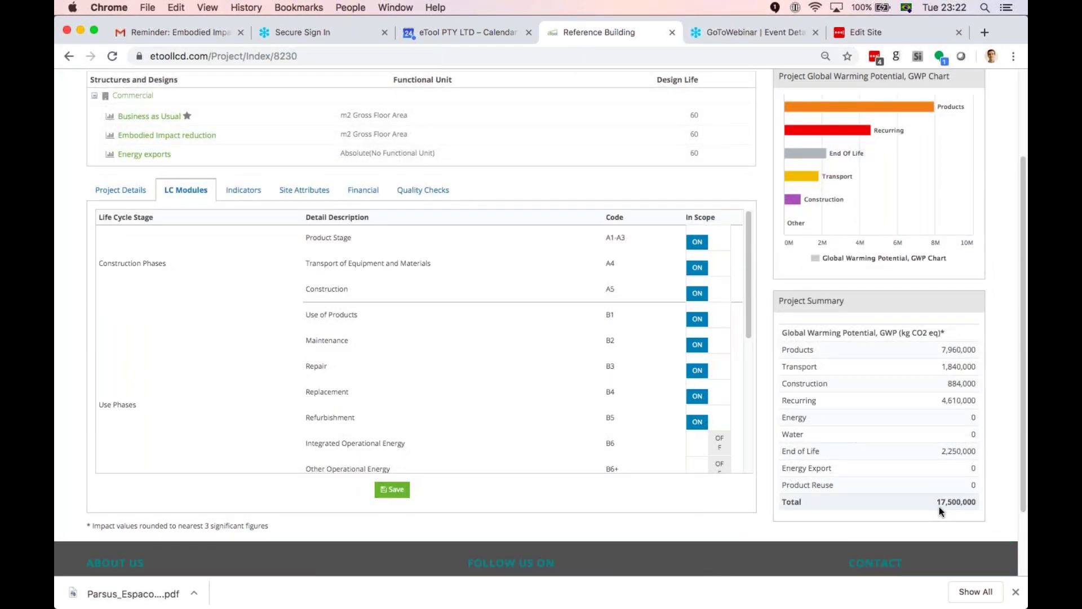
scroll(406, 365, "up", 1)
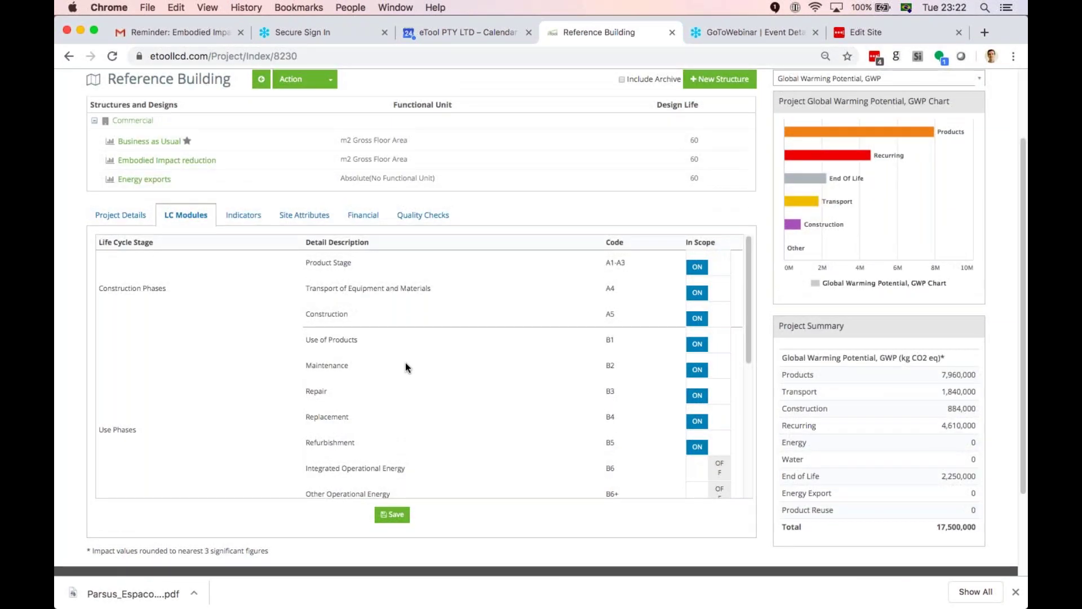
scroll(406, 366, "up", 2)
Generate a Top Impacts Report from the Business as Usual design's Reports section.
left_click(141, 205)
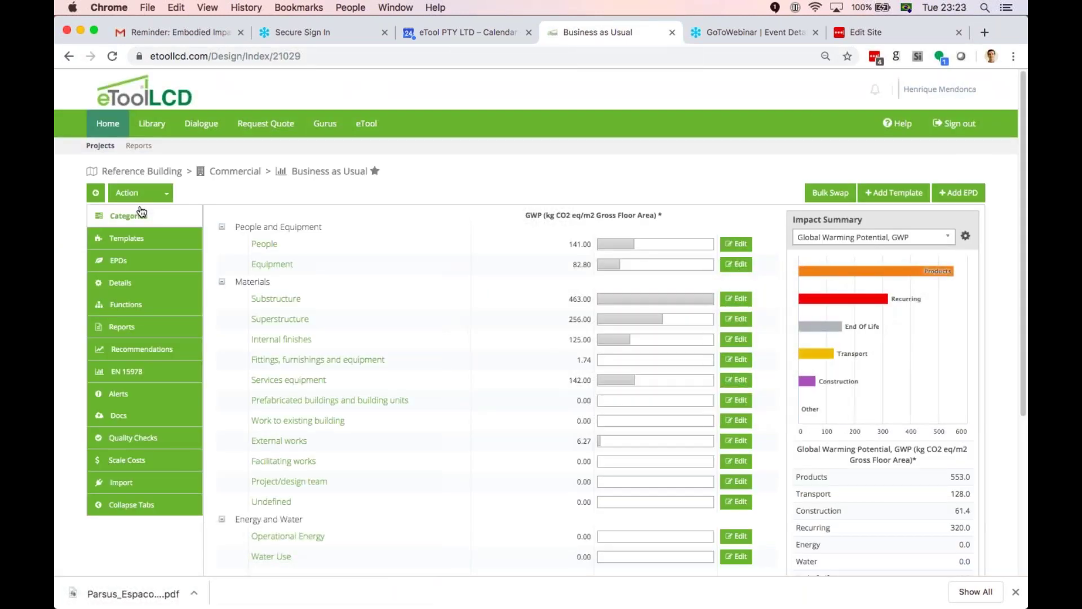
left_click(125, 327)
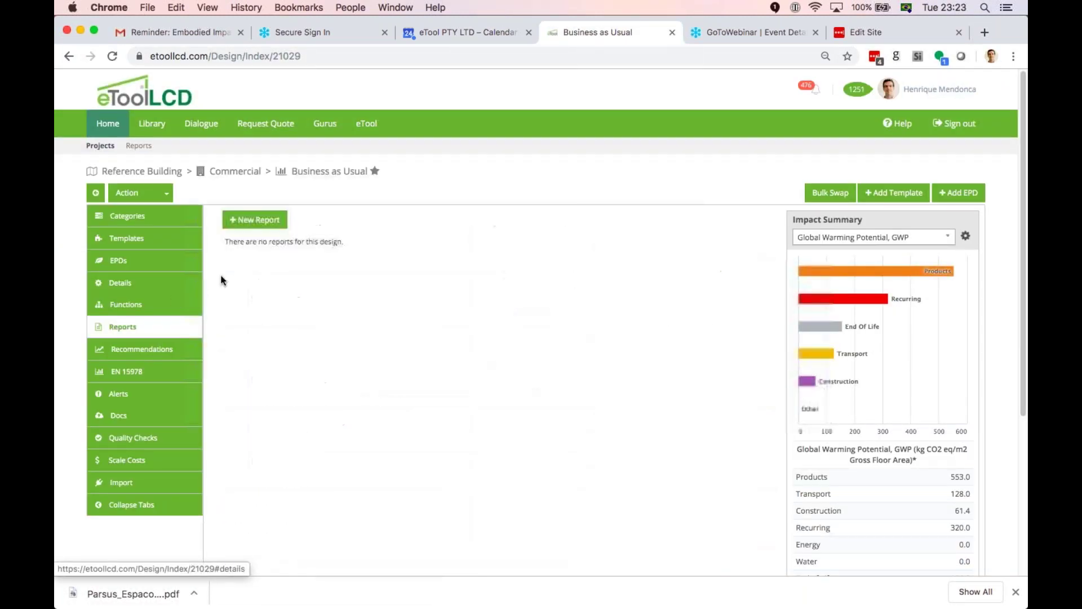
left_click(246, 223)
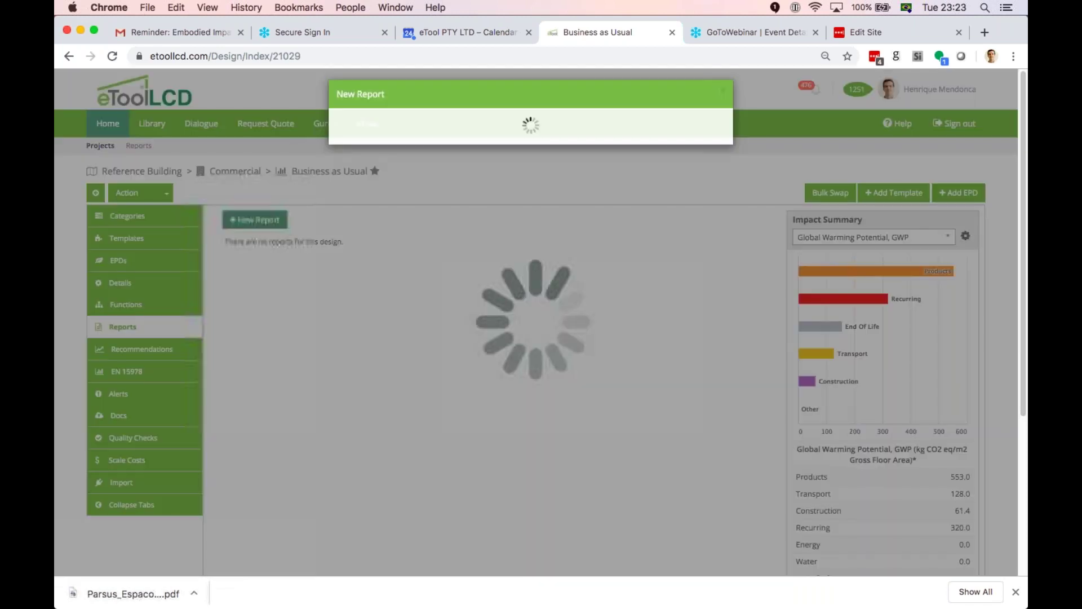
left_click(551, 134)
scroll(512, 276, "down", 3)
left_click(505, 289)
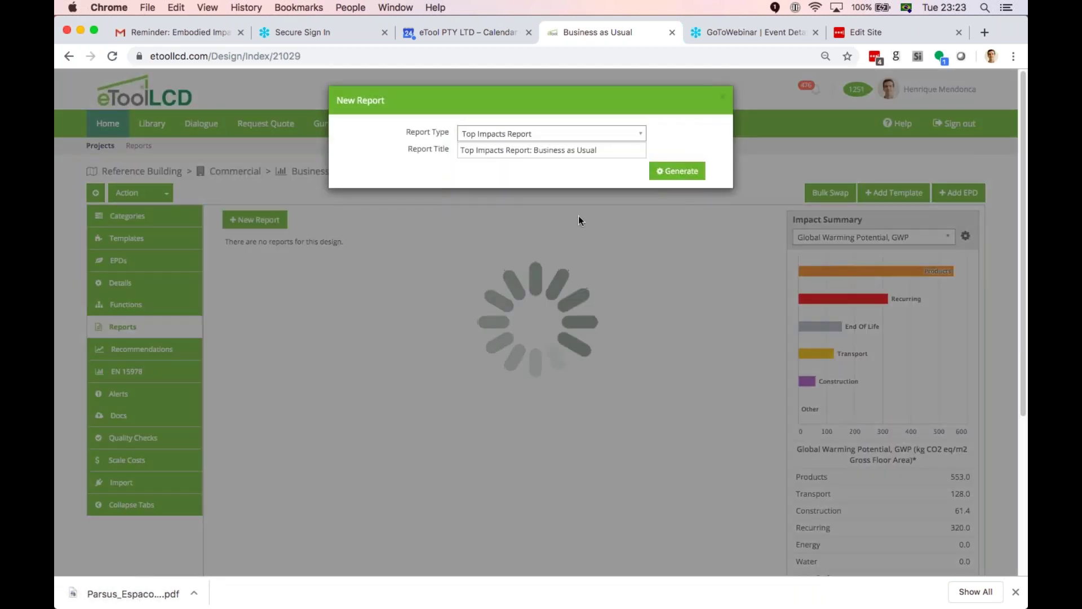
left_click(679, 228)
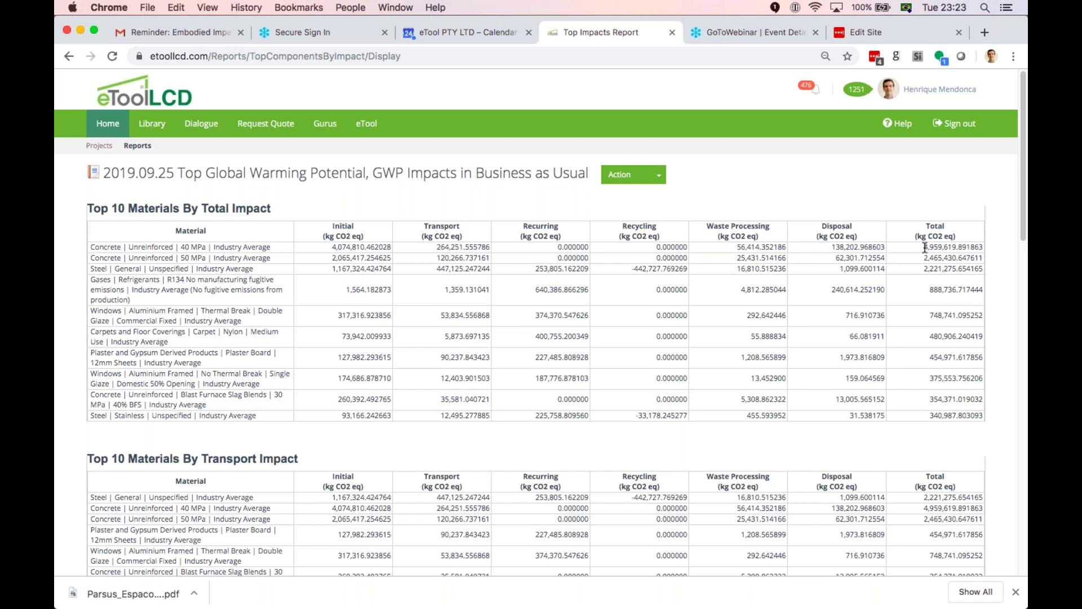
Highlight the 40 MPa concrete, 50 MPa concrete and general steel totals, then go back.
left_click_drag(925, 247, 943, 248)
left_click_drag(925, 258, 941, 257)
left_click_drag(924, 269, 945, 269)
left_click(68, 56)
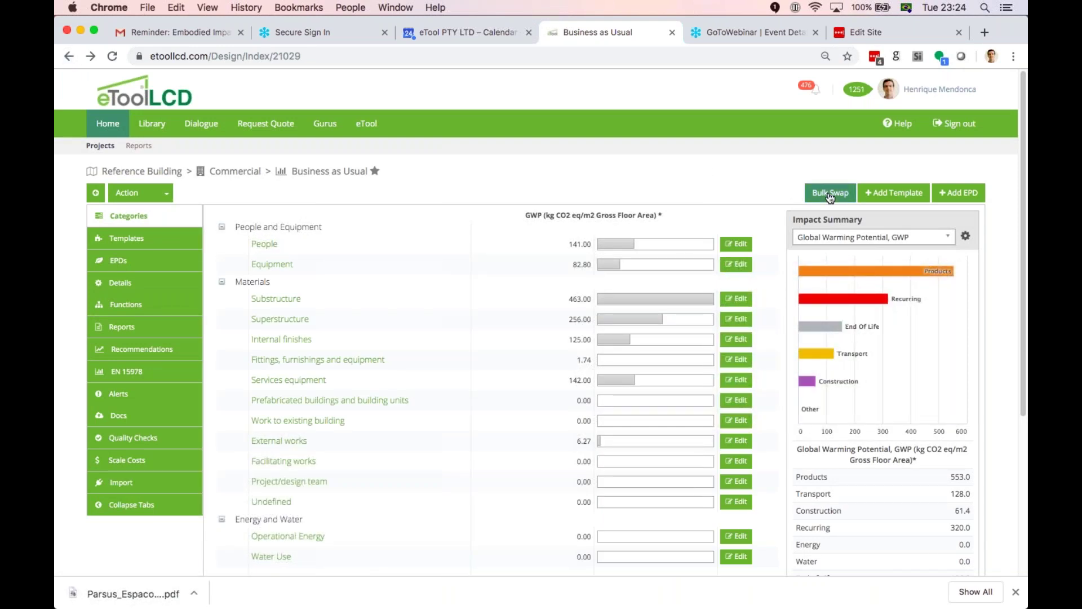
Go via Commercial to the Embodied Impact reduction design and start a Bulk Swap.
left_click(245, 174)
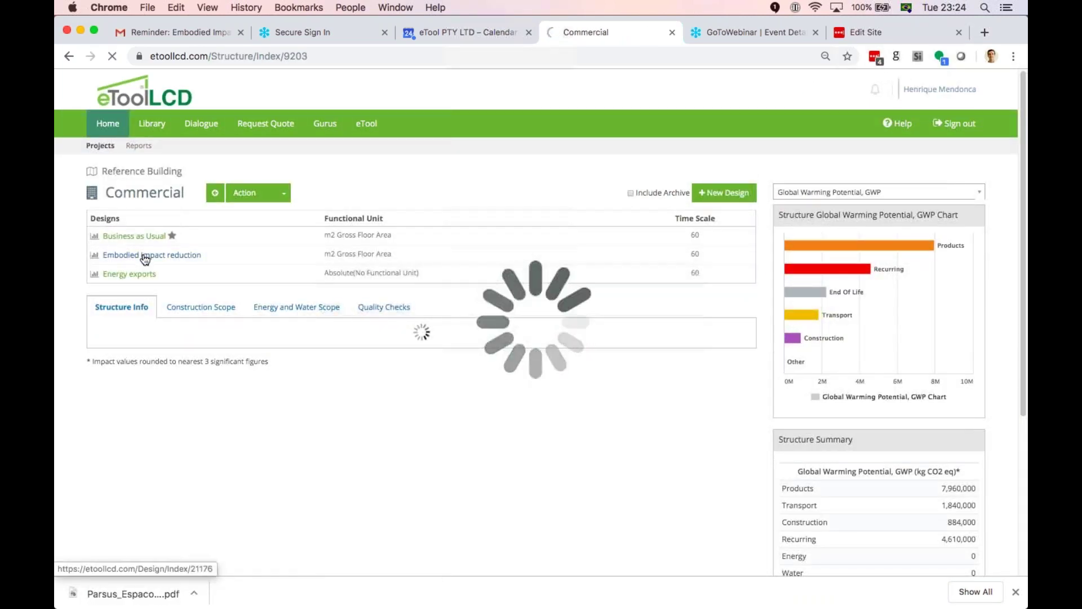
left_click(145, 259)
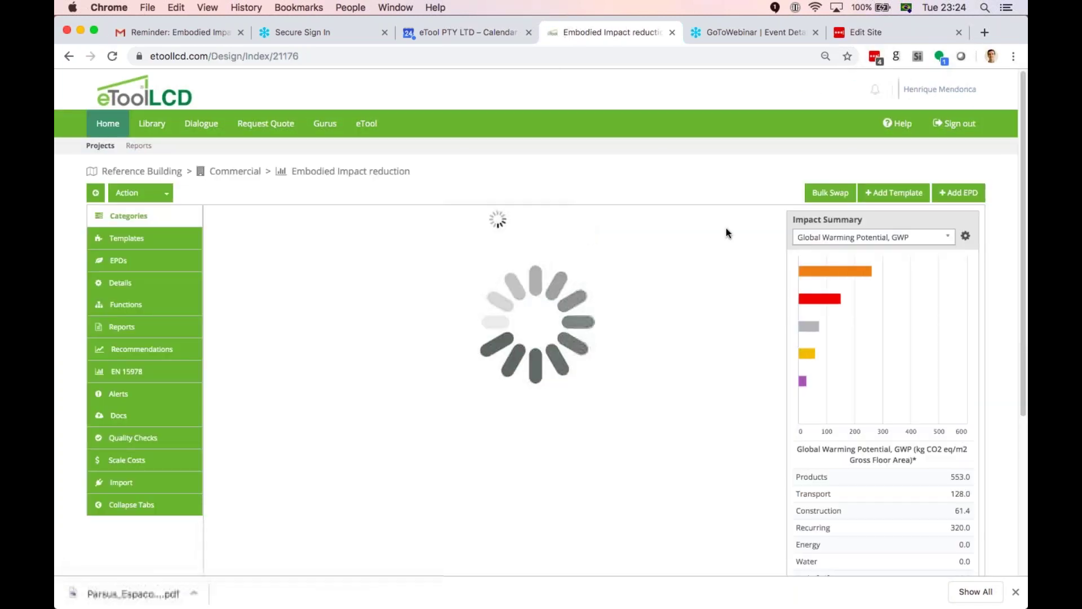
left_click(836, 194)
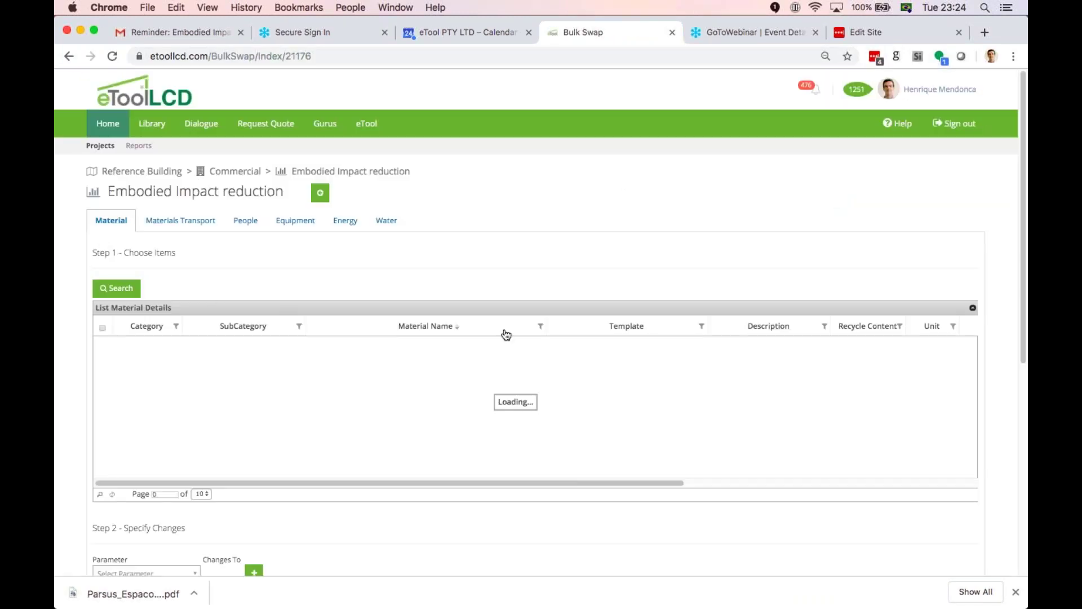
Filter the Material Name column to names containing 'Concrete'.
left_click(541, 328)
mouse_move(363, 394)
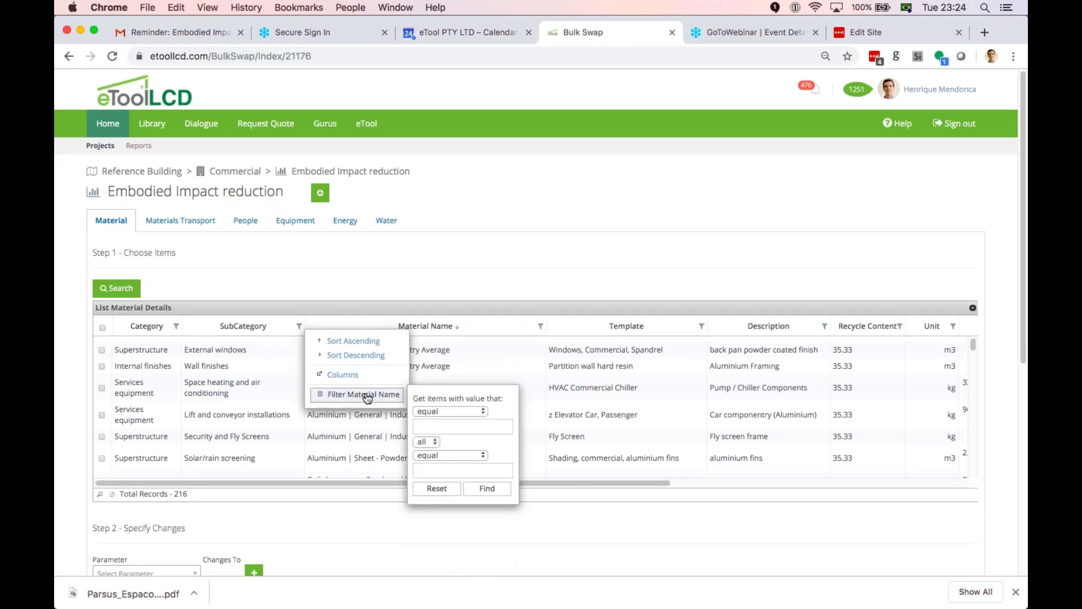
left_click(451, 410)
left_click(445, 486)
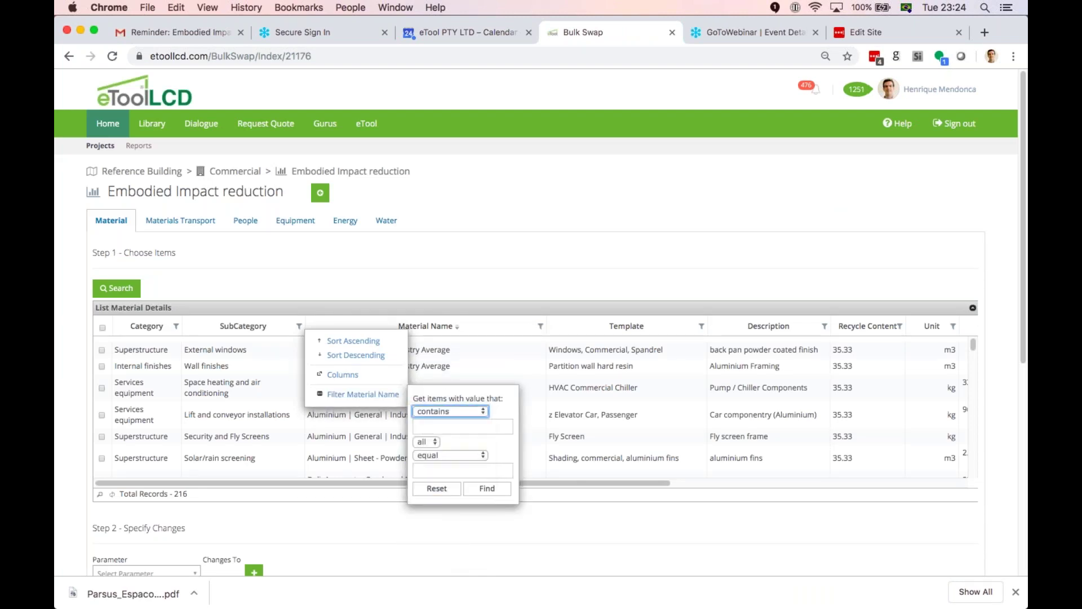
left_click(463, 427)
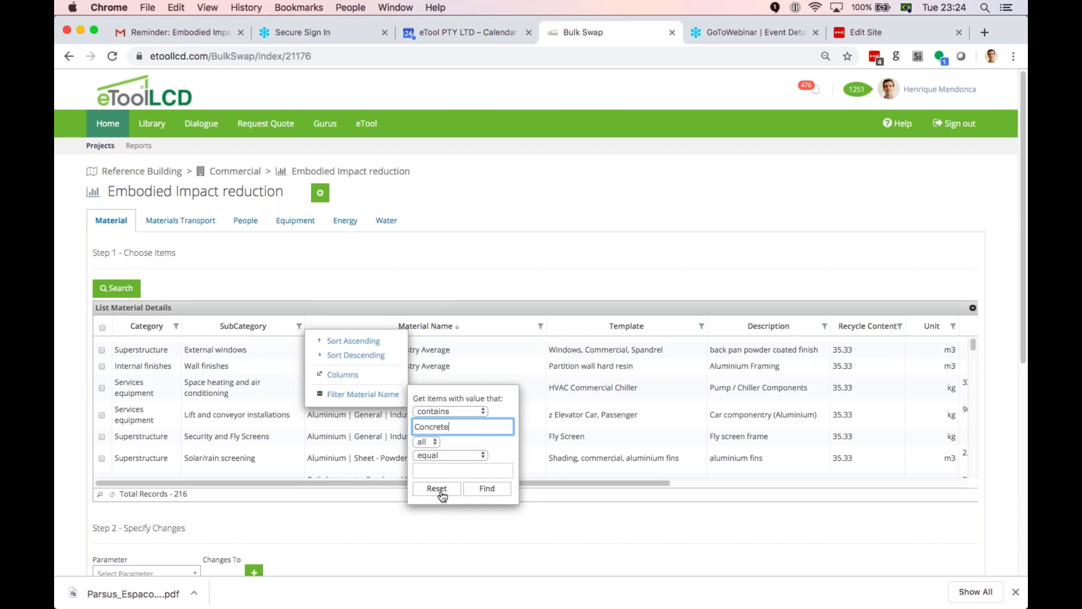
left_click(485, 495)
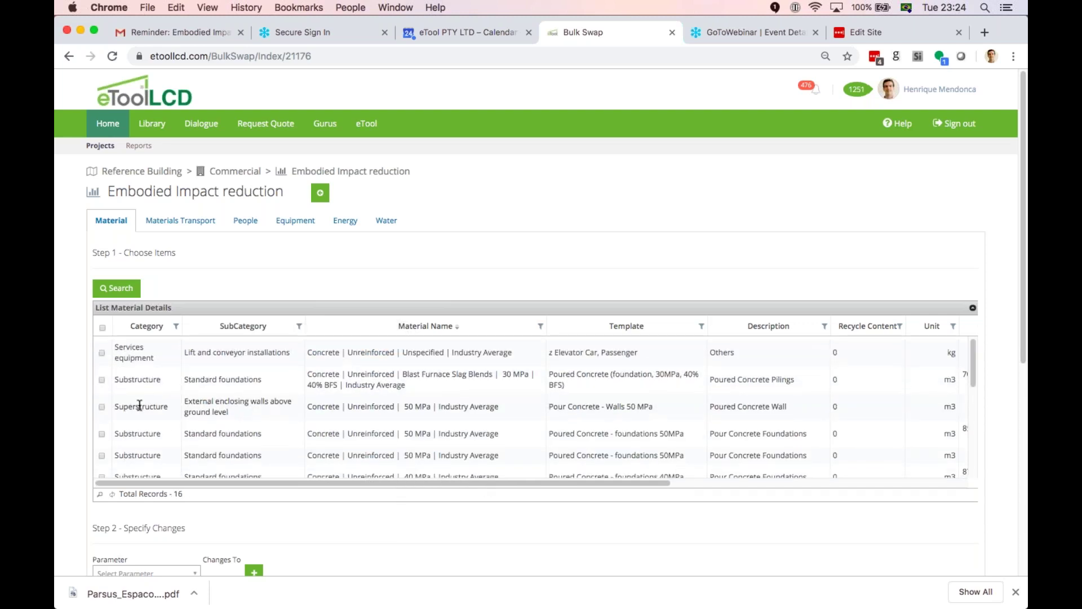
Tick the 40 MPa concrete foundations, external walls, lowest floor and roof structure items.
scroll(140, 405, "down", 2)
scroll(139, 405, "down", 1)
left_click(101, 414)
left_click(103, 435)
scroll(103, 435, "down", 1)
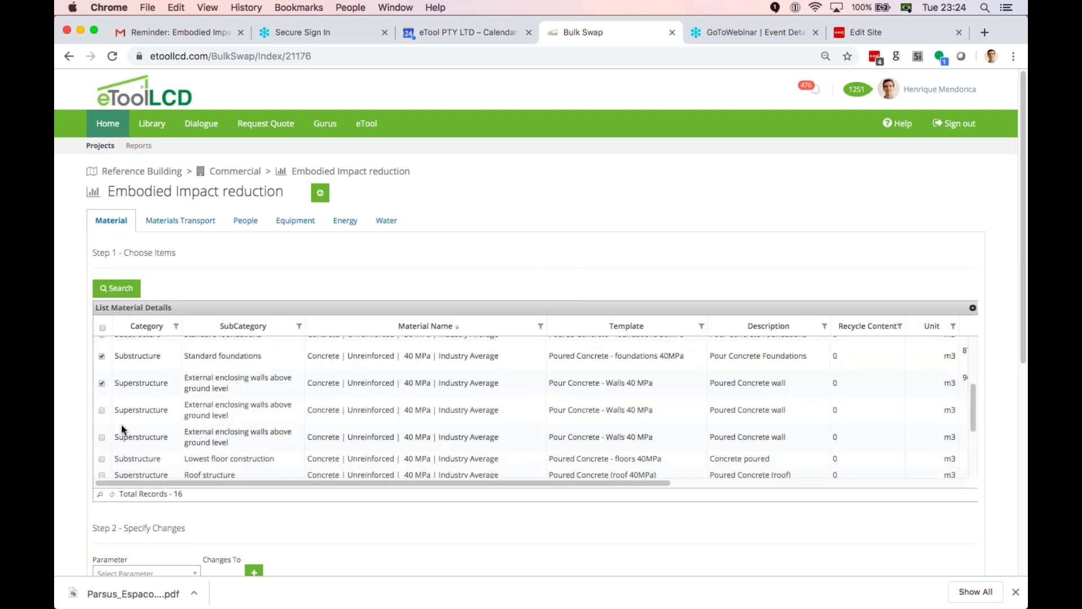
left_click(102, 410)
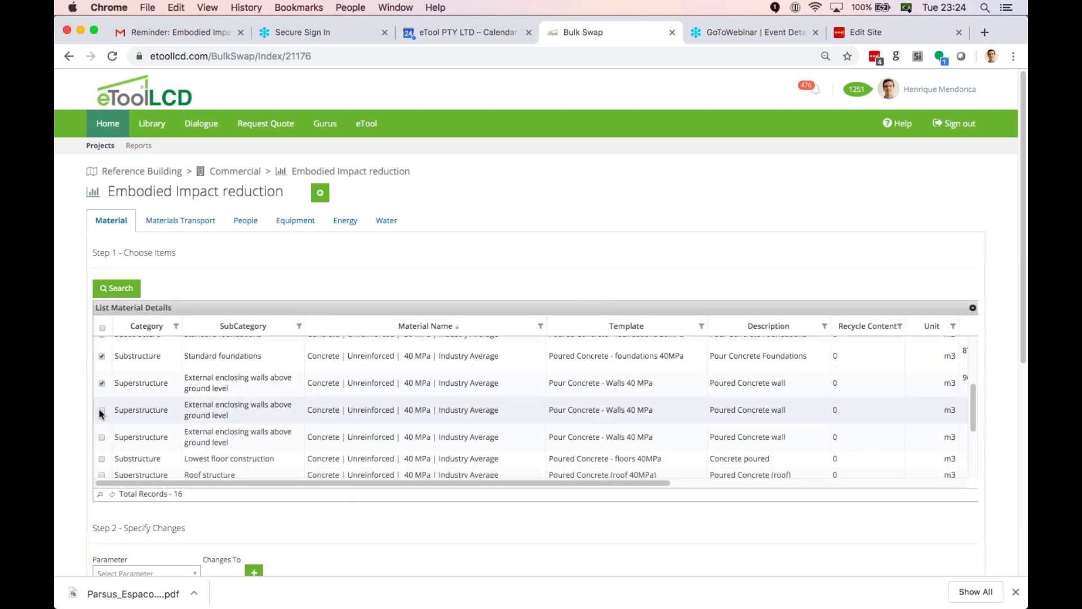
left_click(102, 437)
left_click(102, 459)
left_click(101, 475)
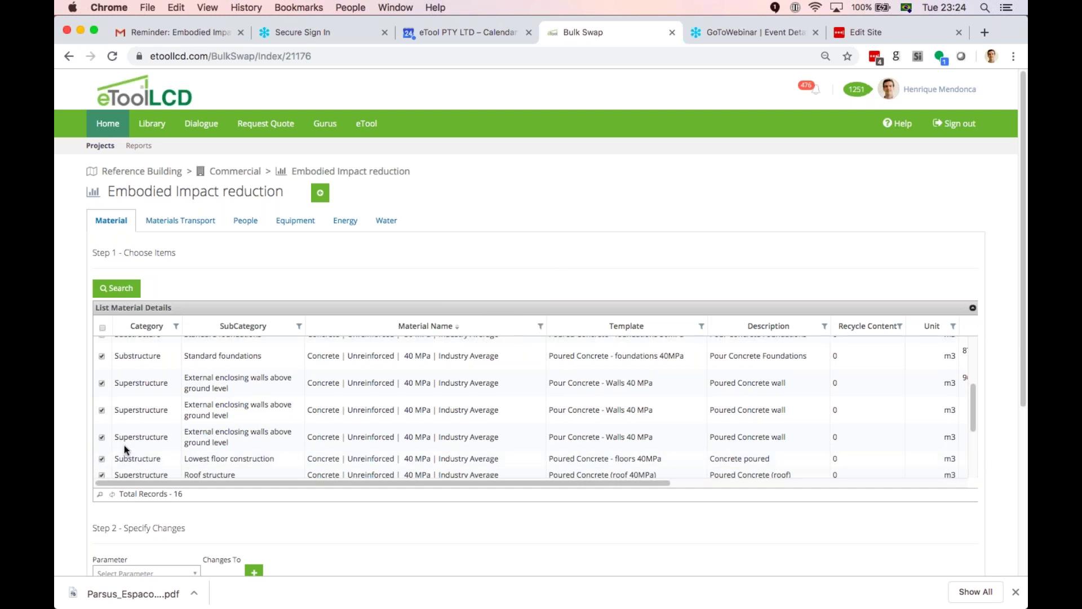
Tick the remaining 40 MPa lowest floor and external walls items and set Parameter to Material.
scroll(124, 444, "down", 1)
left_click(102, 427)
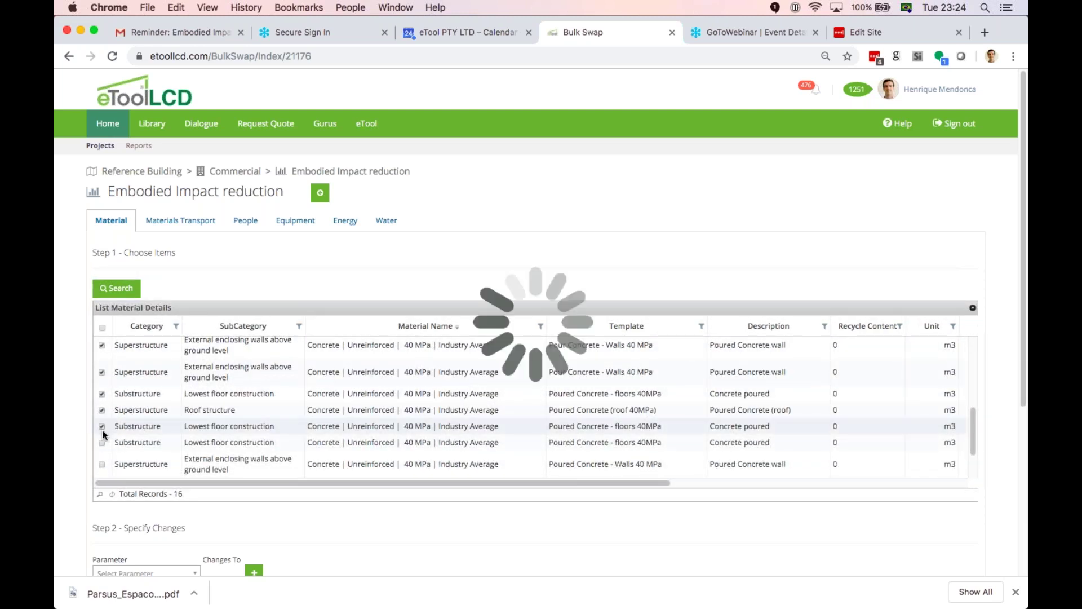
left_click(102, 443)
left_click(101, 465)
scroll(128, 431, "down", 2)
scroll(231, 460, "down", 3)
left_click(181, 505)
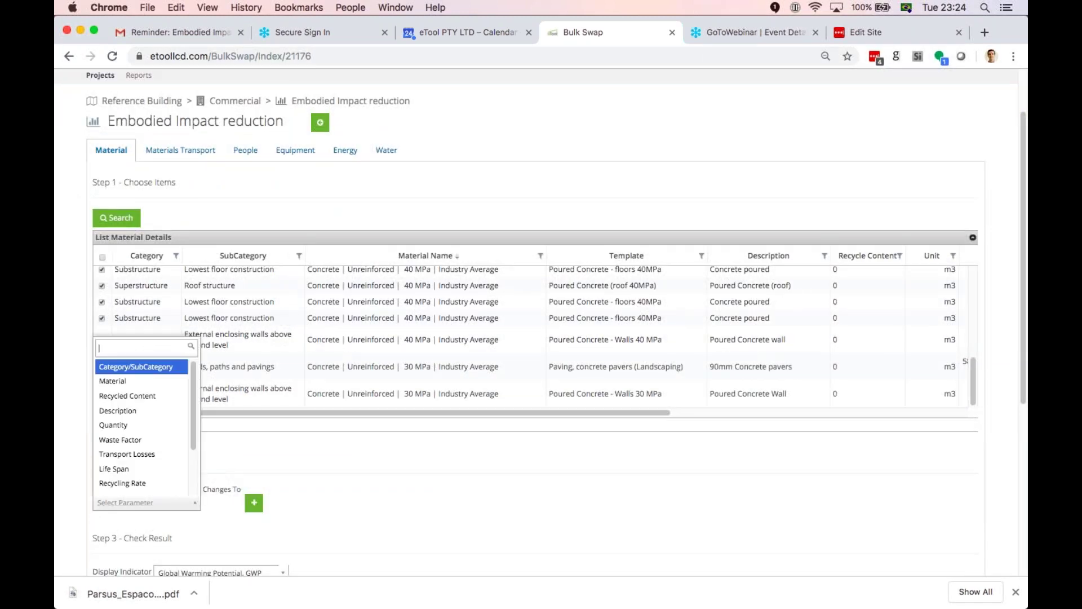
left_click(147, 376)
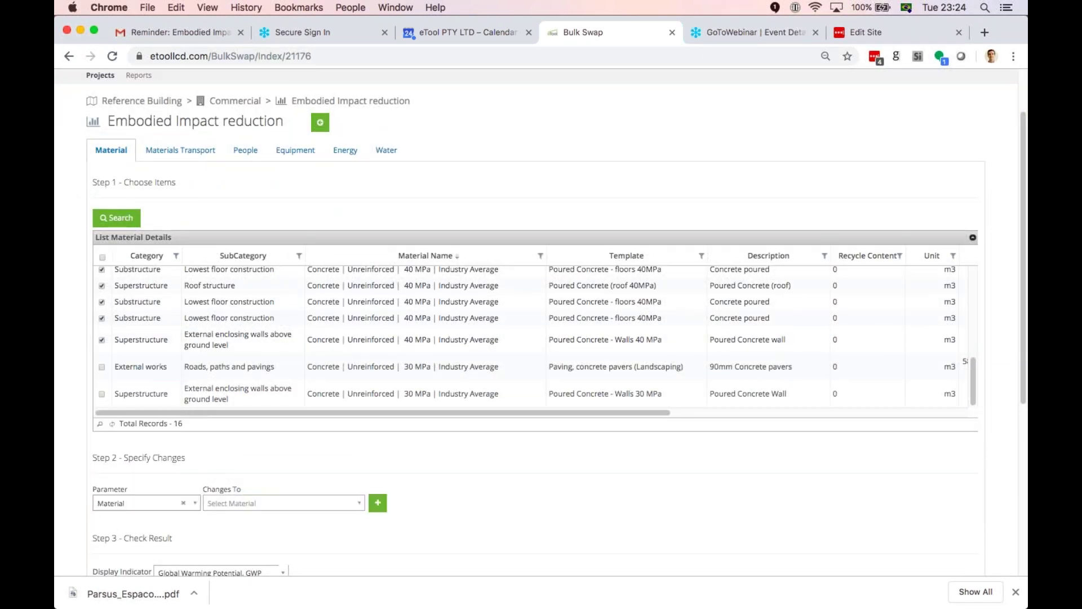
Search 'unreinfor', pick 40 MPa unreinforced concrete with 30% fly ash, and add it.
left_click(291, 508)
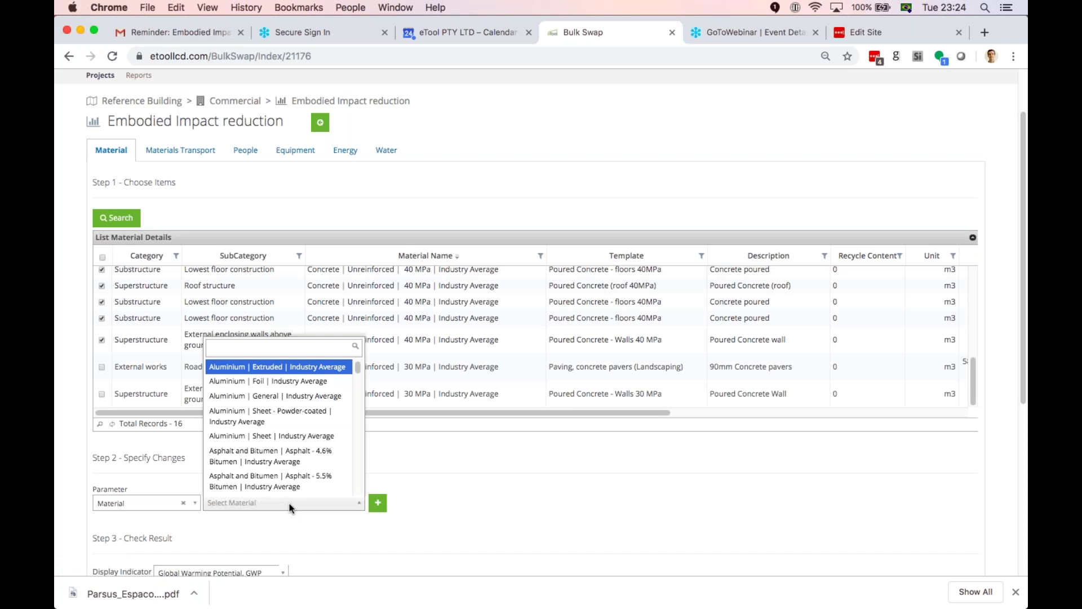
type("unreinfor")
scroll(241, 407, "down", 5)
scroll(241, 407, "down", 5)
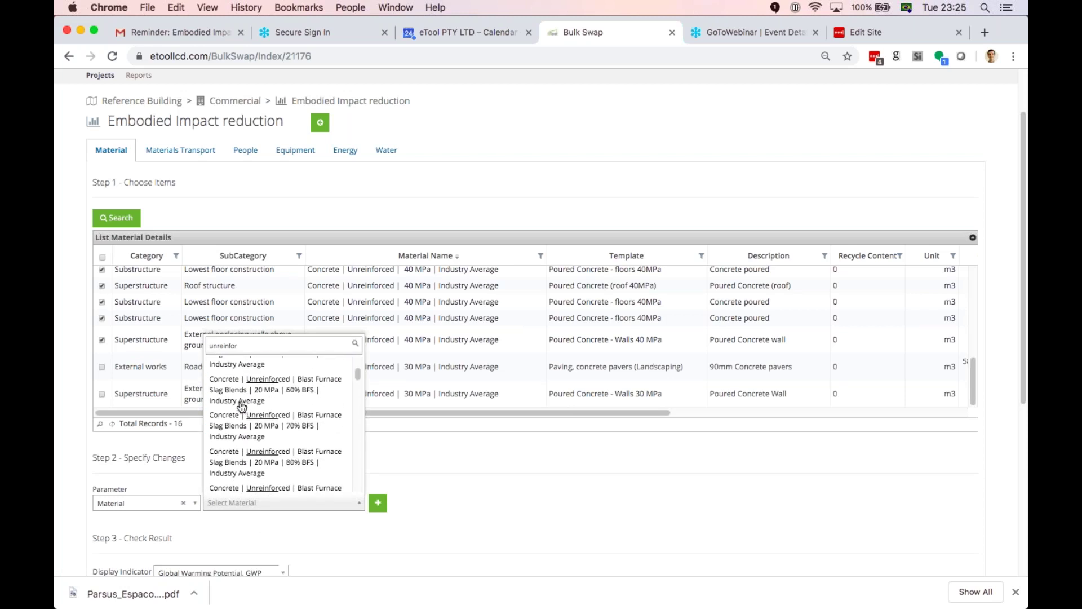
scroll(241, 407, "down", 2)
scroll(241, 407, "down", 5)
scroll(241, 407, "down", 8)
scroll(242, 407, "down", 8)
scroll(242, 407, "down", 8)
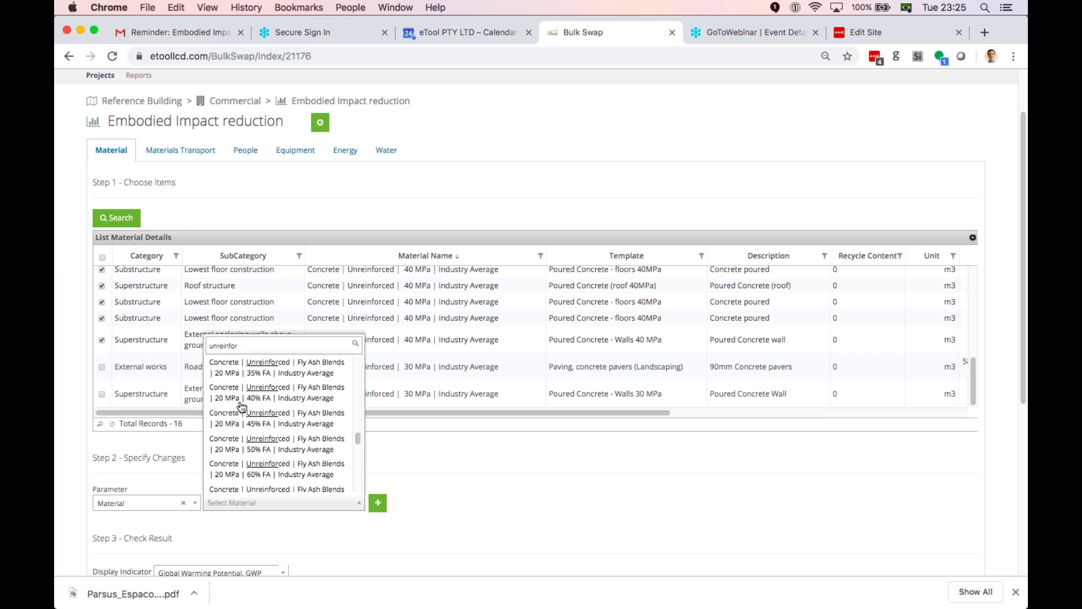
scroll(242, 407, "down", 8)
scroll(241, 407, "down", 8)
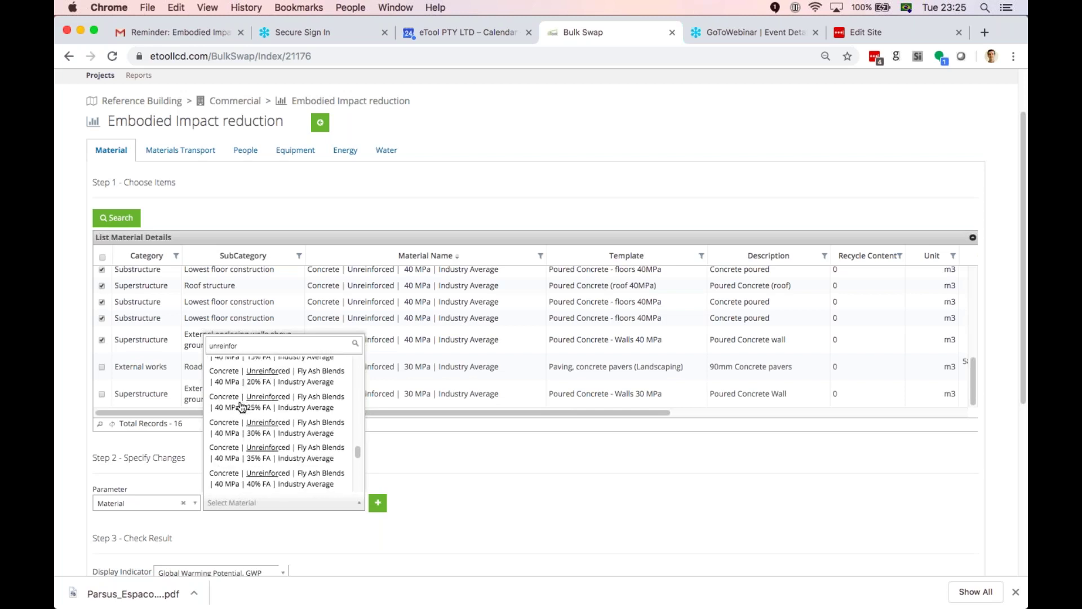
left_click(231, 434)
left_click(377, 504)
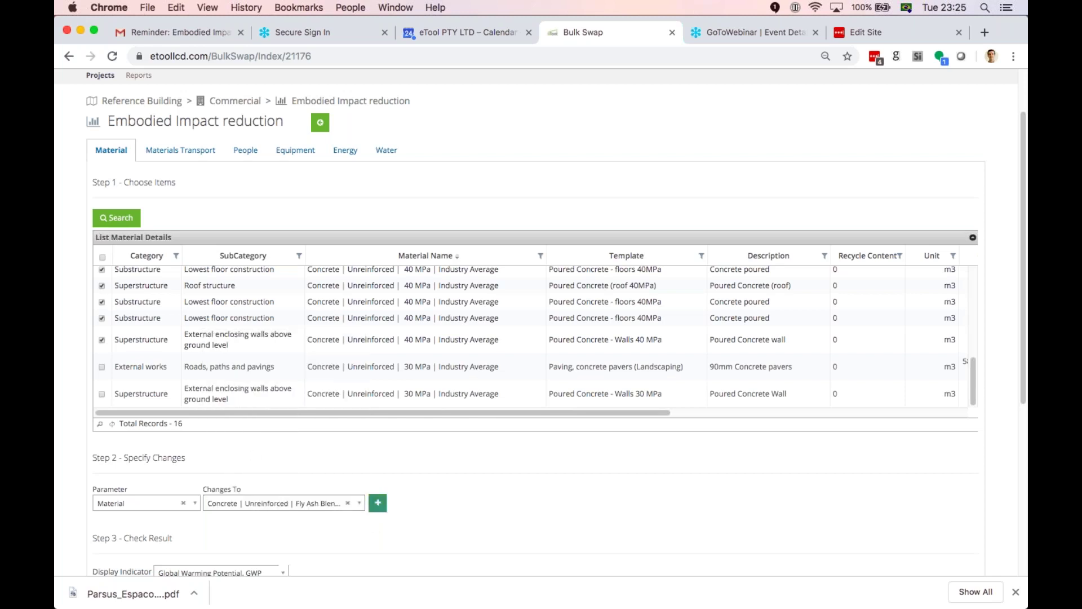
Check the Swap Summary's global warming potential total and apply the fly ash concrete swap.
scroll(394, 466, "down", 5)
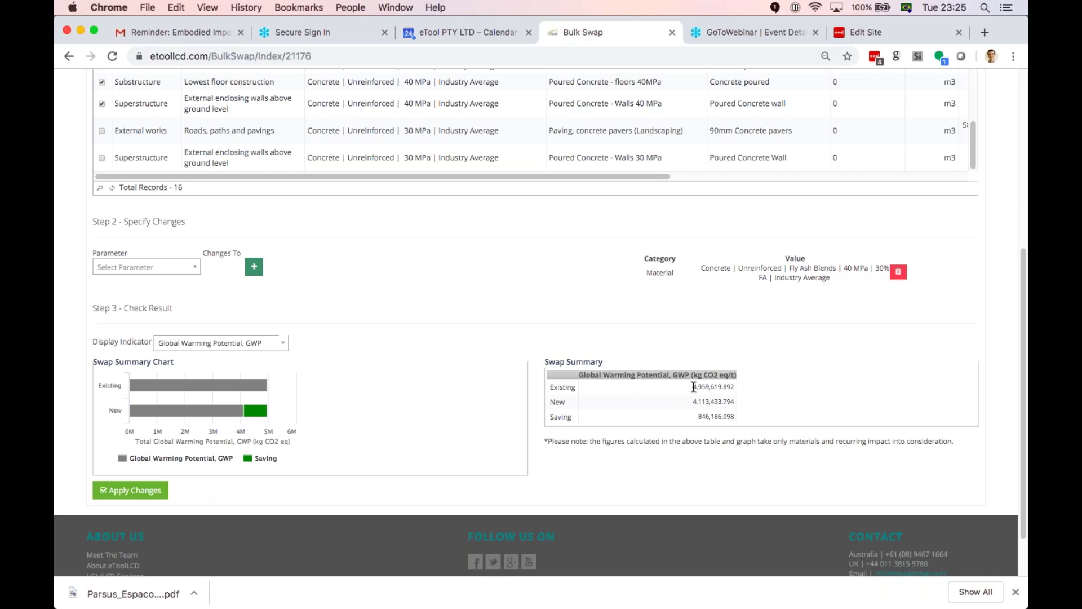
mouse_move(694, 386)
left_mouse_down()
mouse_move(708, 389)
mouse_move(706, 403)
left_mouse_up()
left_click(135, 498)
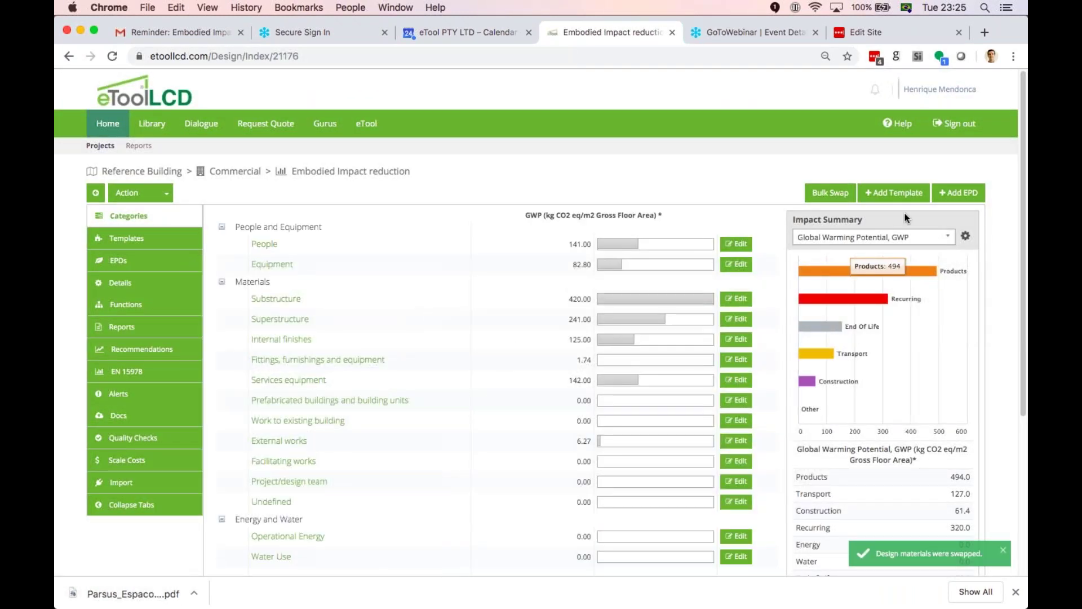
Reopen Bulk Swap and filter Material Name to names containing 'steel'.
left_click(831, 193)
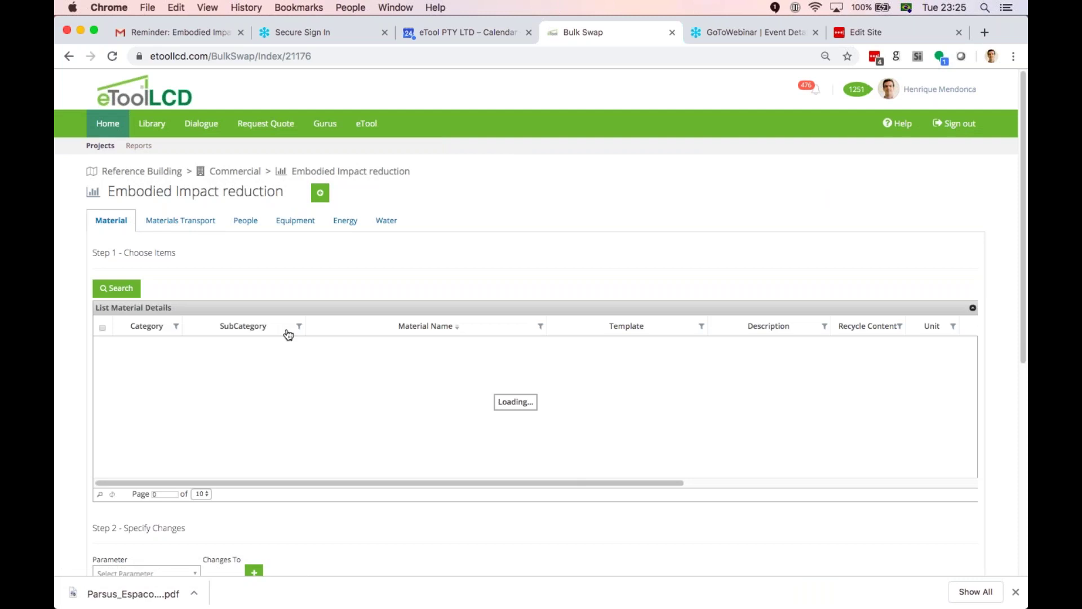
left_click(541, 328)
mouse_move(363, 394)
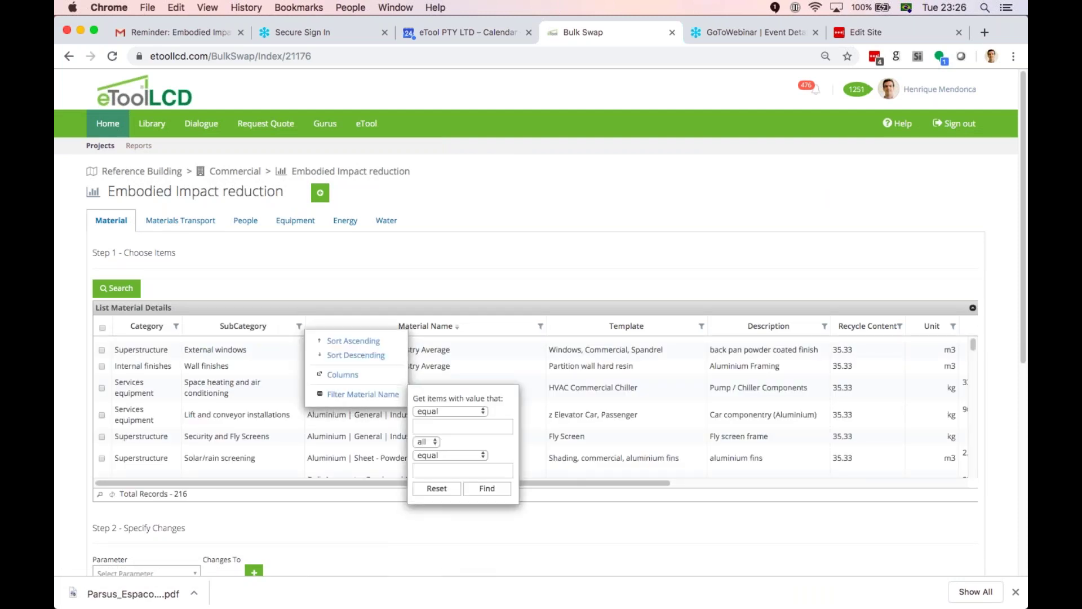
left_click(460, 410)
left_click(448, 485)
left_click(472, 427)
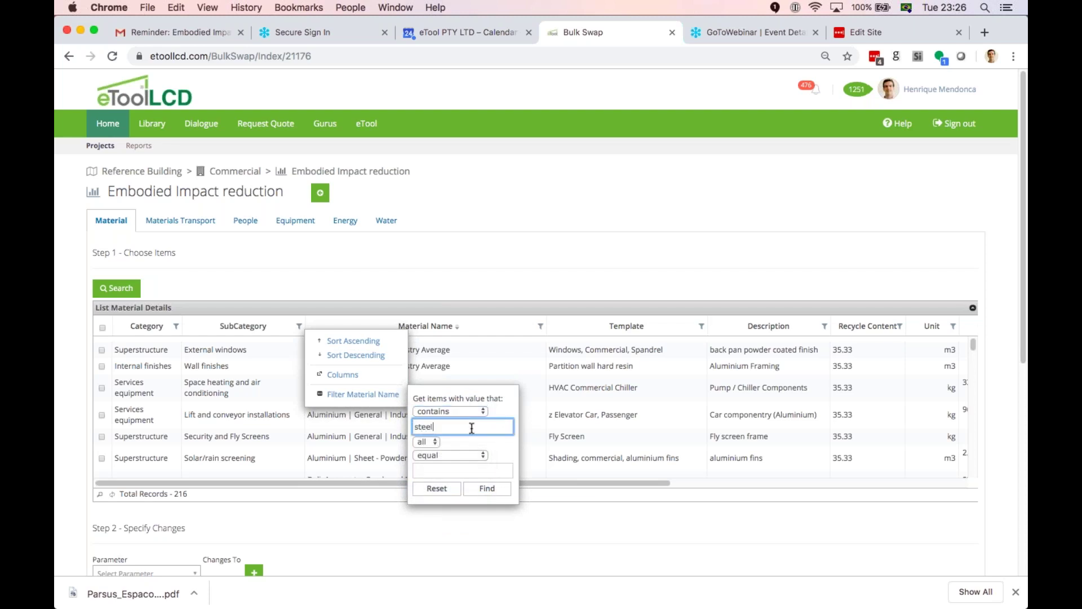
left_click(487, 490)
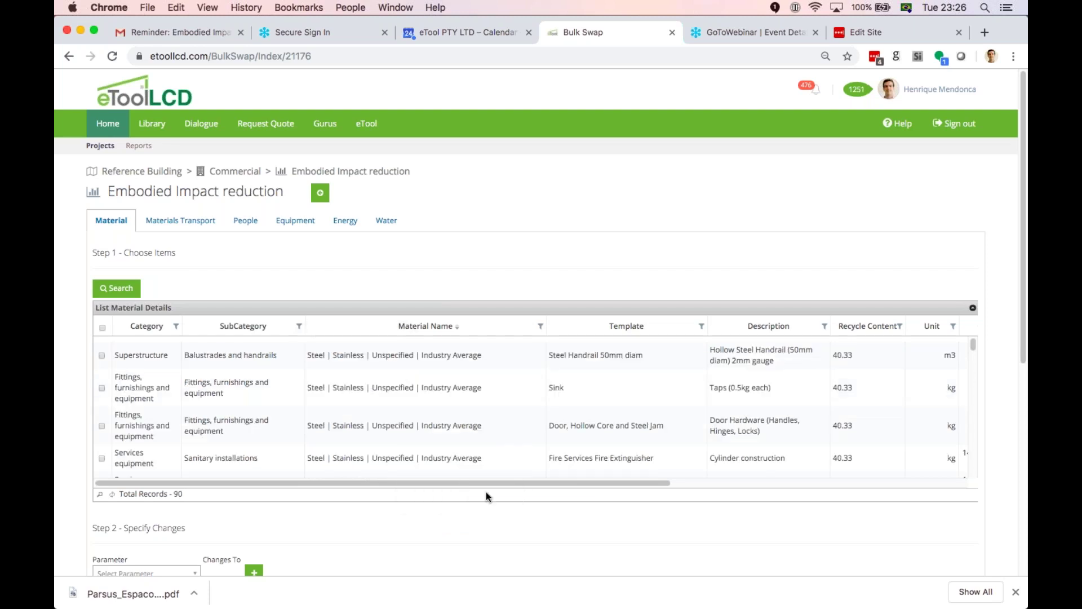
Filter the Template column to entries containing 'reinforcement'.
left_click(702, 327)
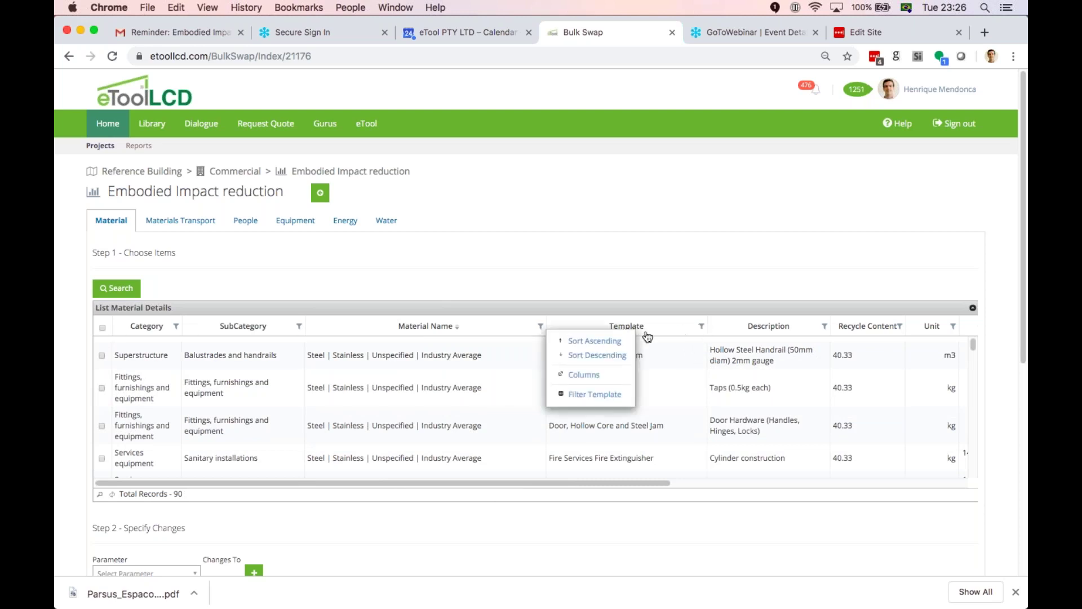
mouse_move(586, 401)
key("Down")
key("Down")
key("Down")
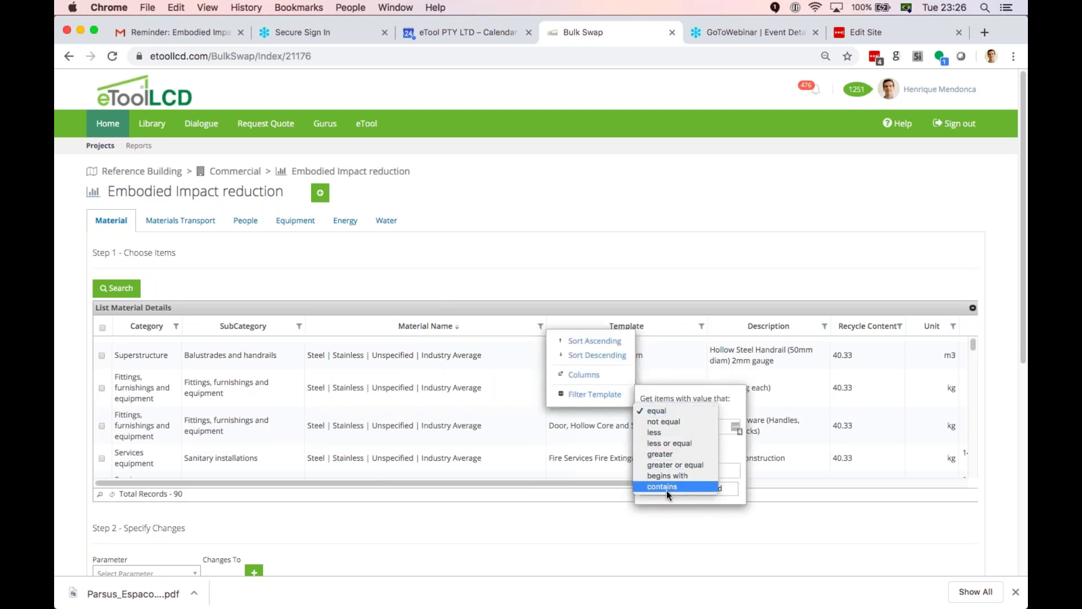
key("Escape")
key("c")
left_click(678, 426)
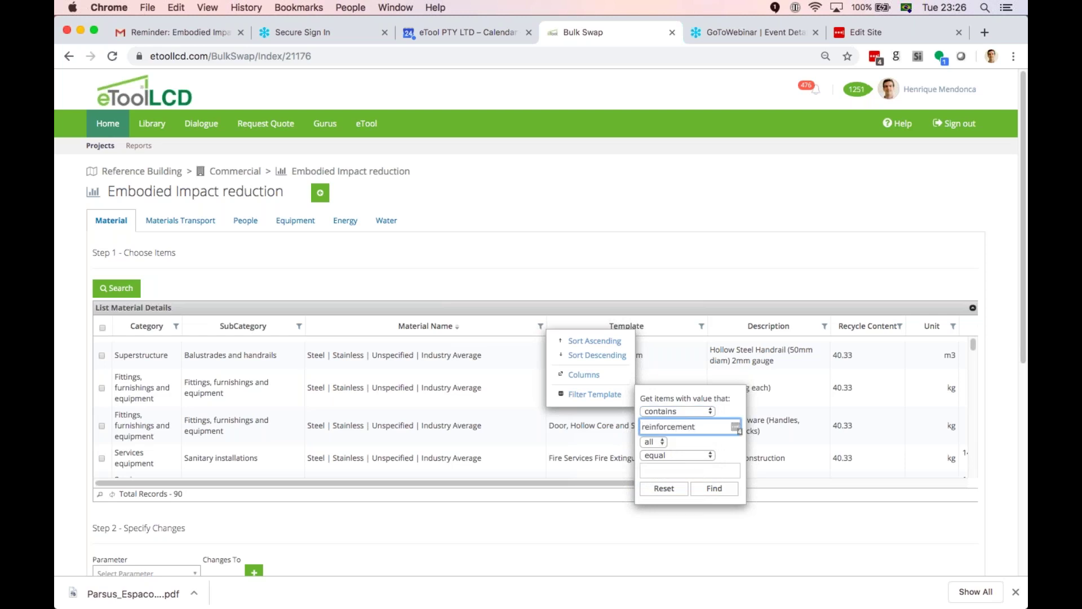
left_click(715, 490)
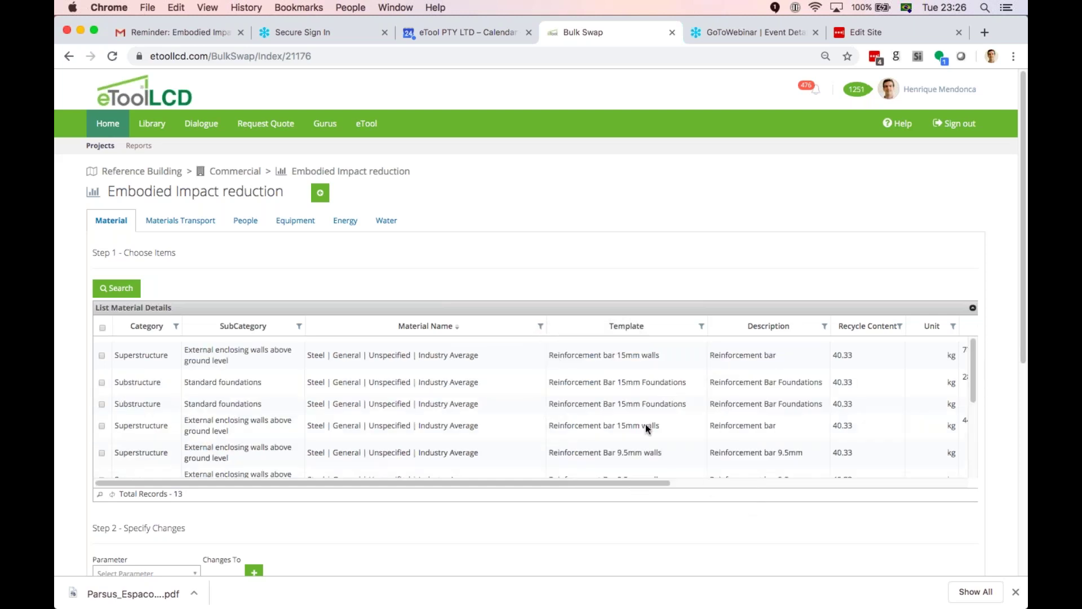
scroll(598, 399, "down", 5)
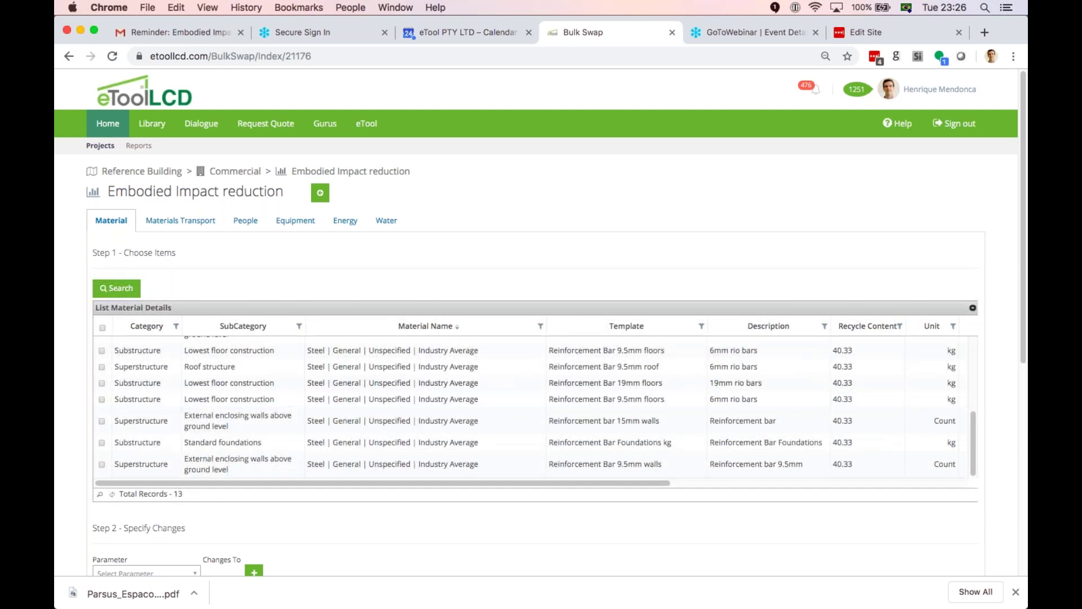
Select all 13 reinforcement items and add a Recycled Content change of 90%.
left_click(101, 329)
scroll(66, 451, "down", 3)
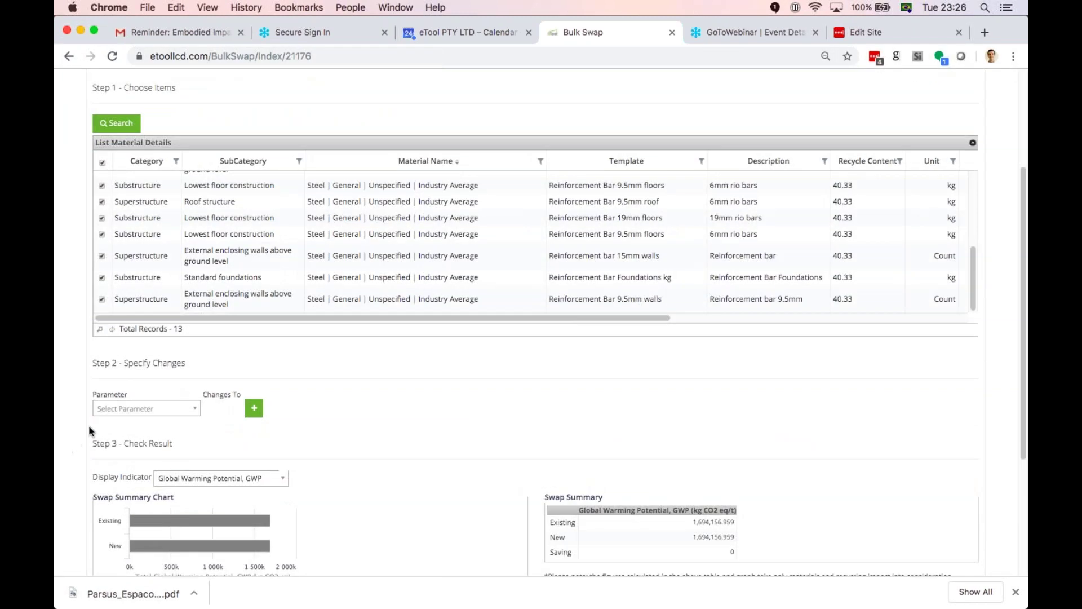
left_click(138, 409)
left_click(127, 472)
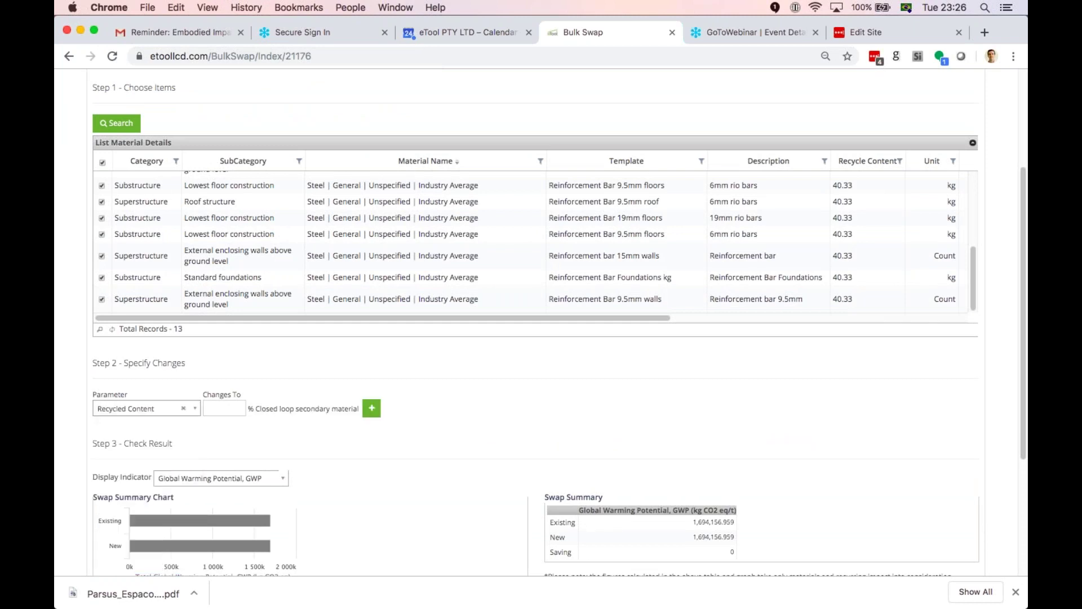
left_click(222, 410)
left_click(371, 409)
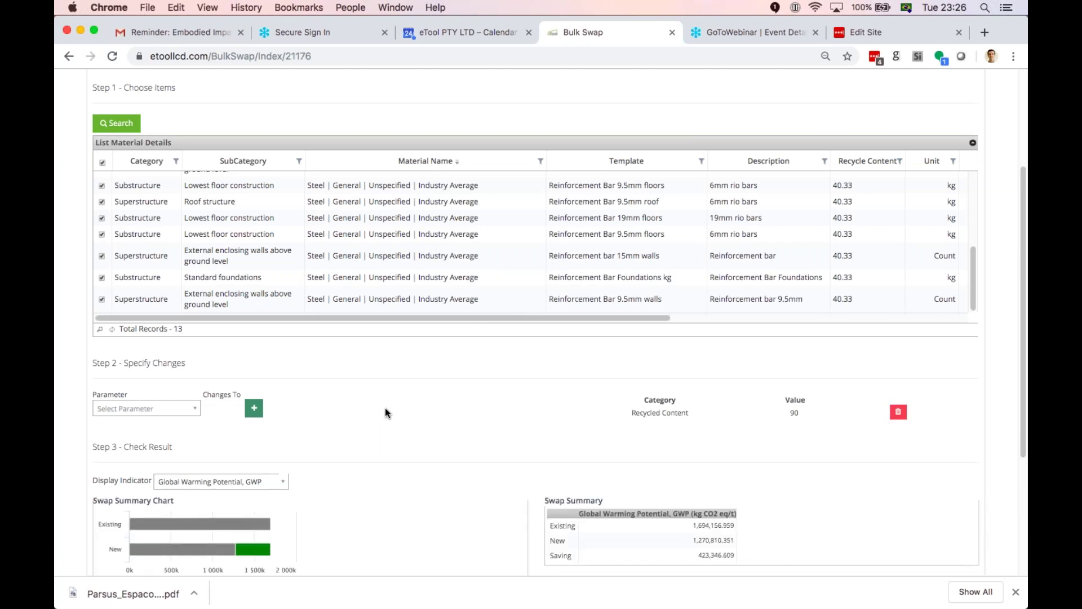
Apply the recycled content swap, go back, and show PowerPoint slide 27 'Carbon Storage materials'.
scroll(387, 410, "down", 5)
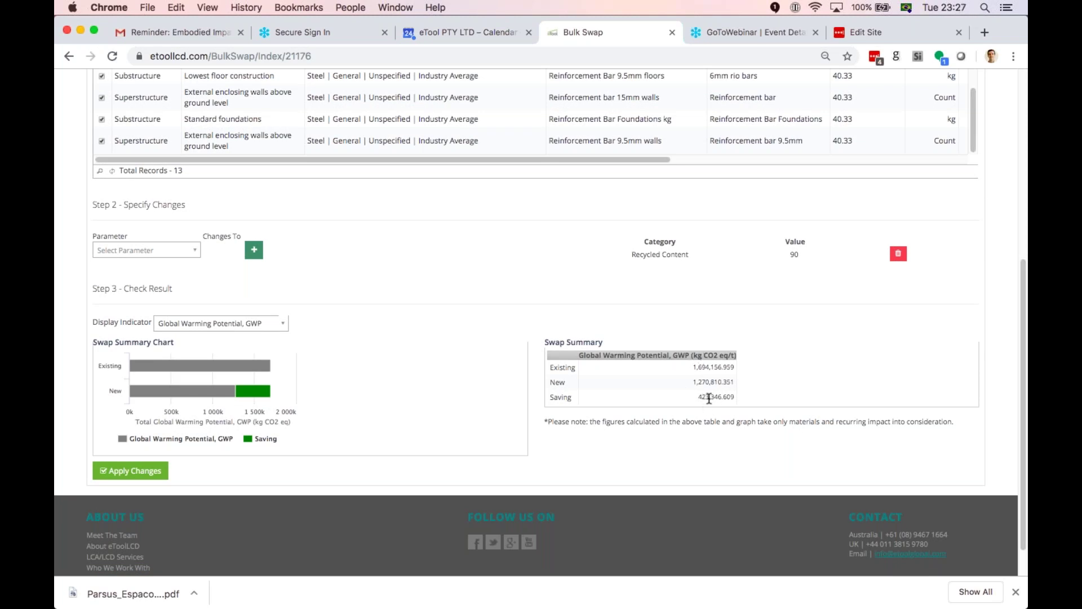
left_click(137, 472)
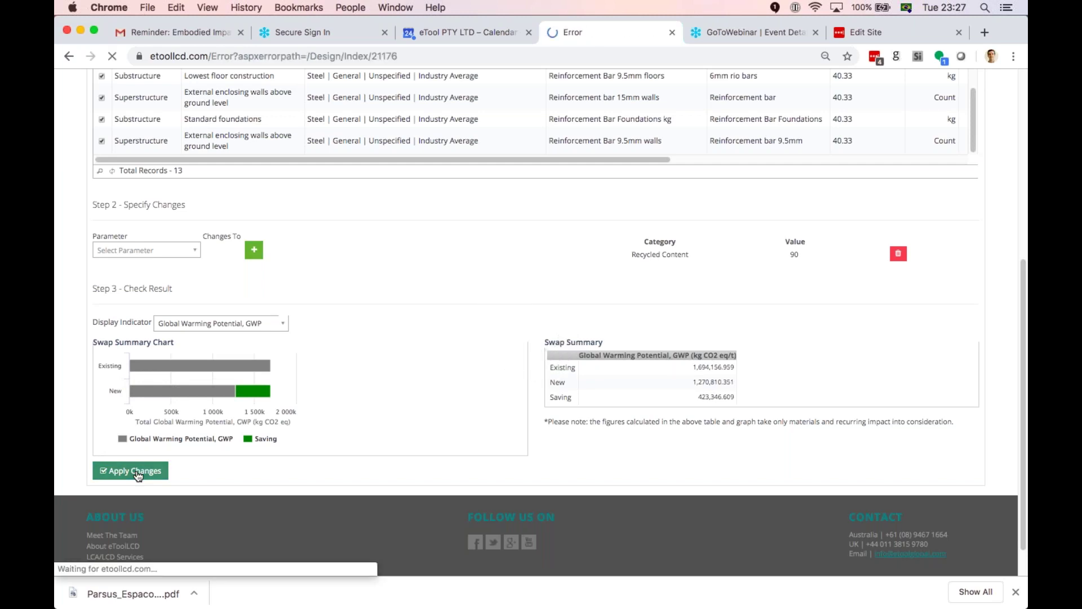
left_click(69, 56)
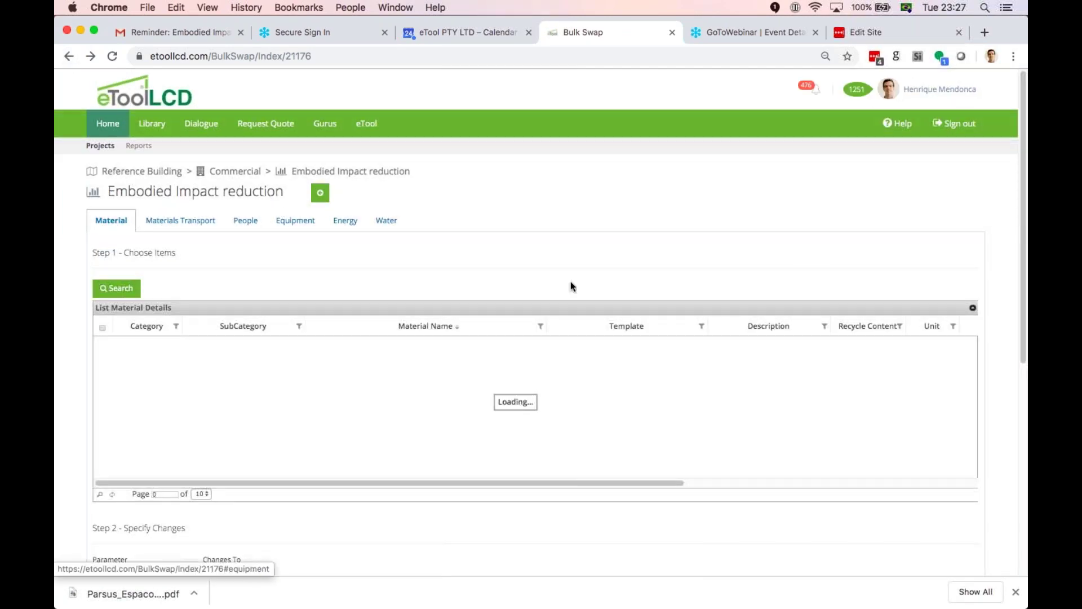
left_click(623, 593)
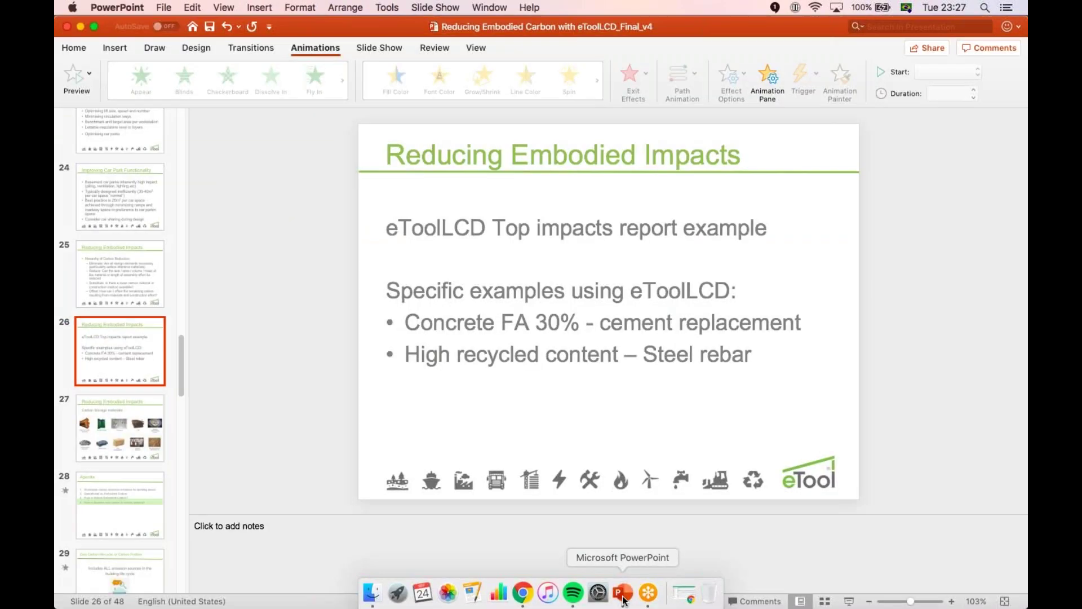
left_click(134, 424)
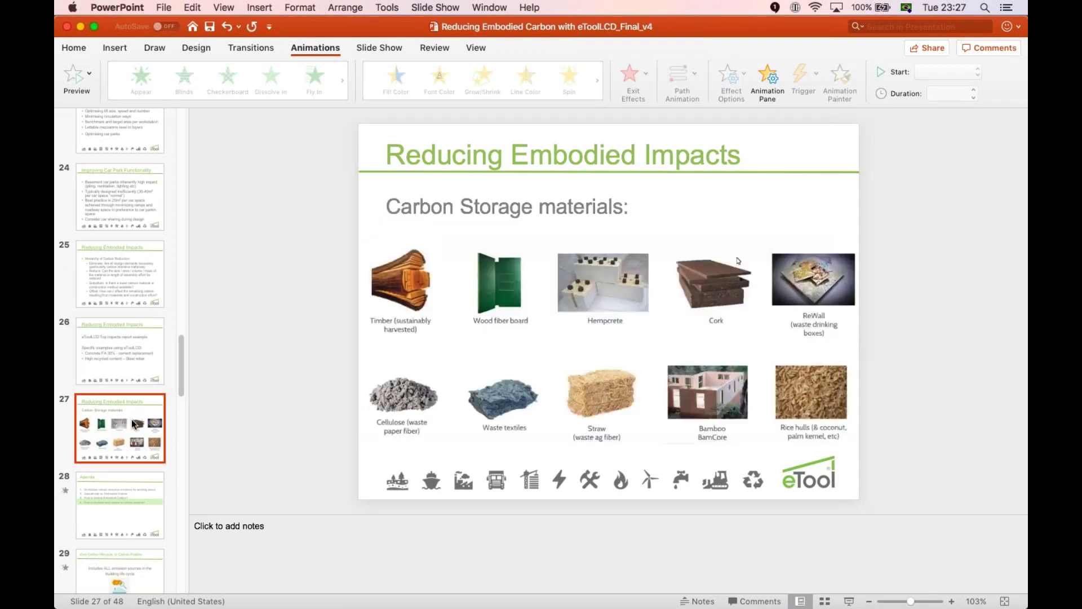
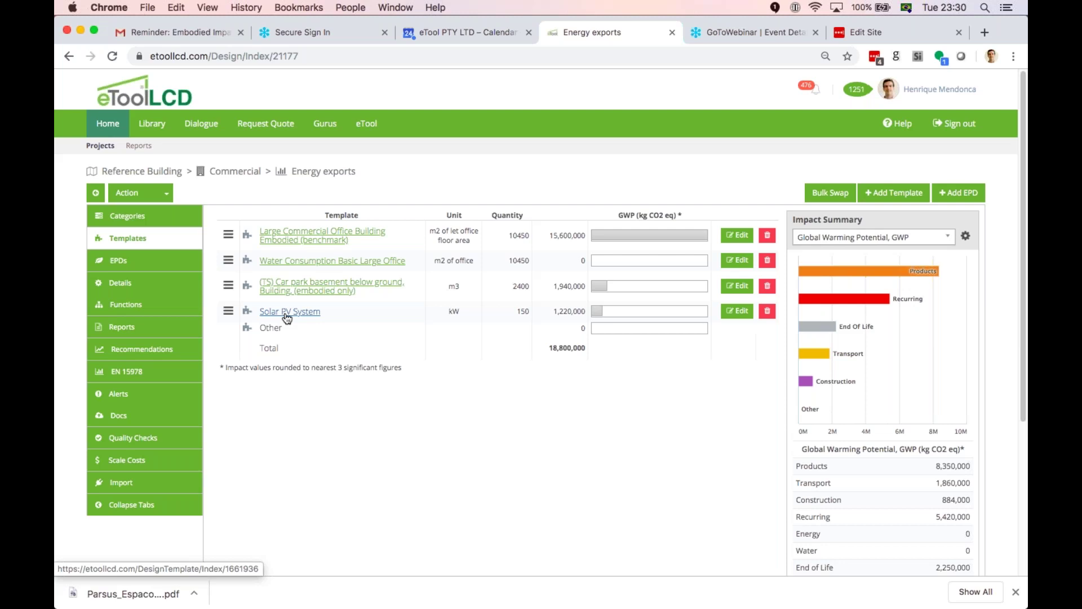
Review the Solar PV System template's breakdown, then return to the Reference Building project.
left_click(287, 314)
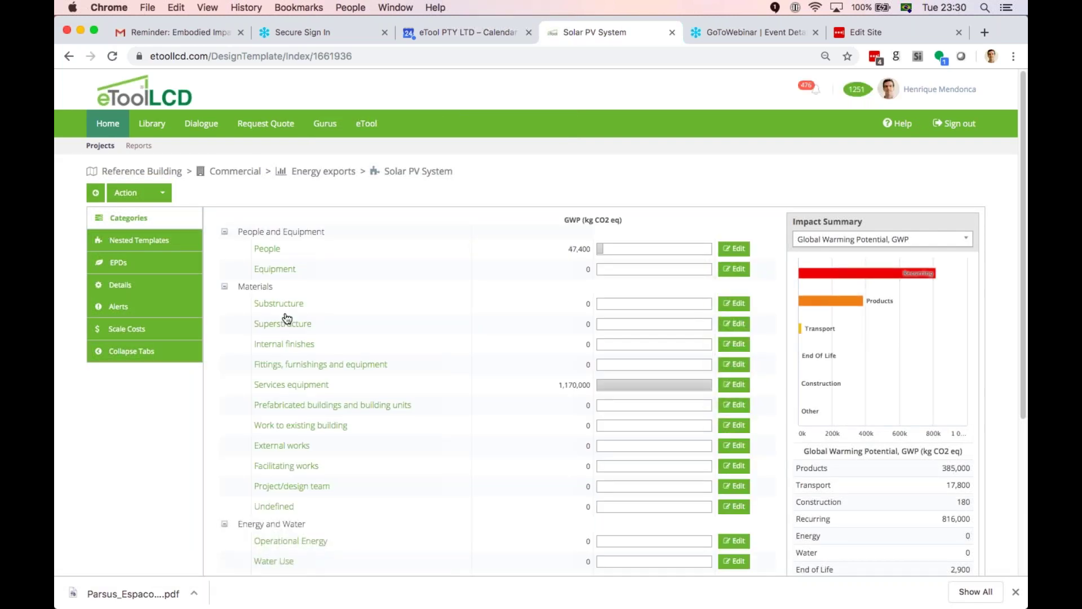
scroll(287, 319, "down", 2)
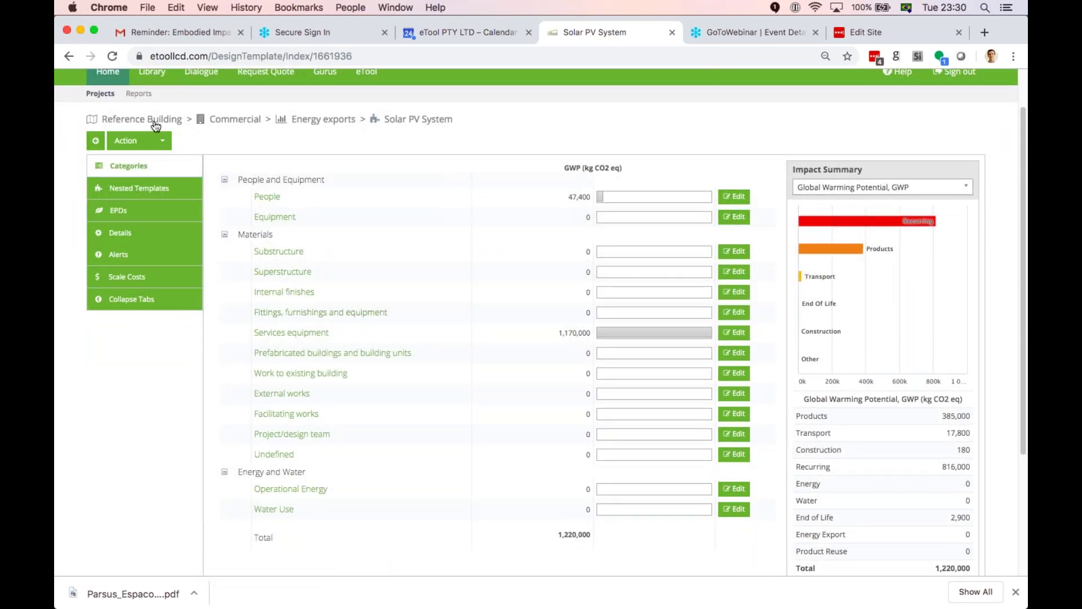
left_click(155, 119)
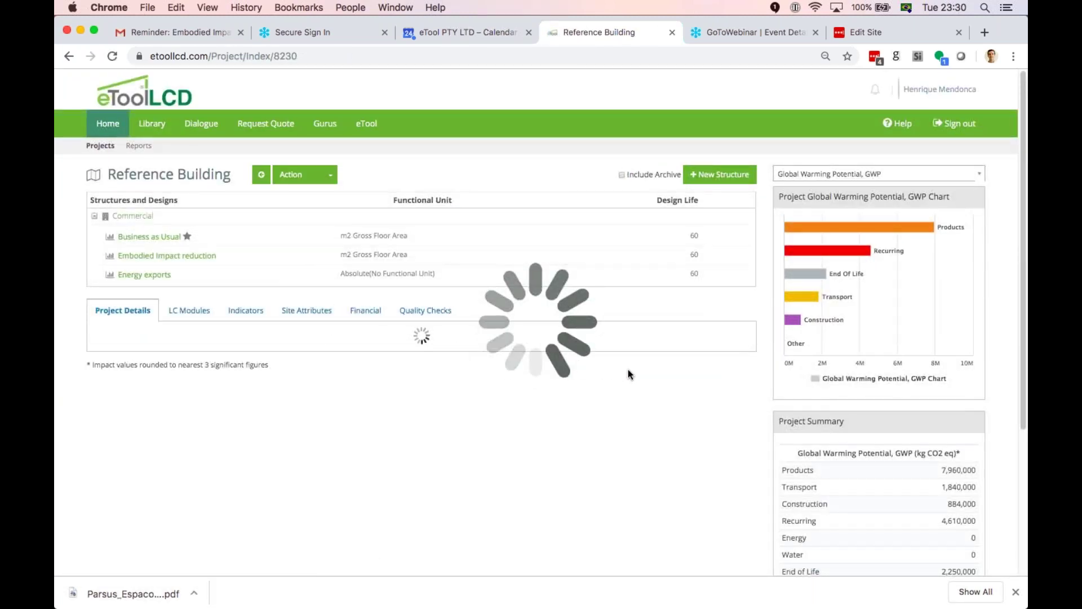
In the LC Modules settings, switch B6, B6+ and B7 operational modules on.
left_click(178, 312)
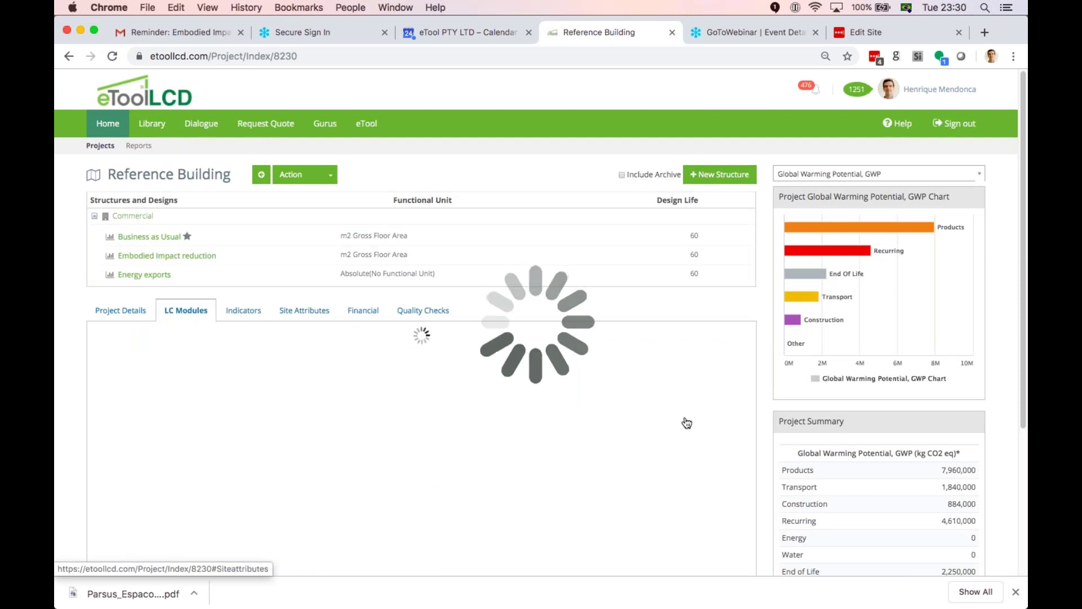
scroll(692, 443, "down", 3)
left_click(719, 443)
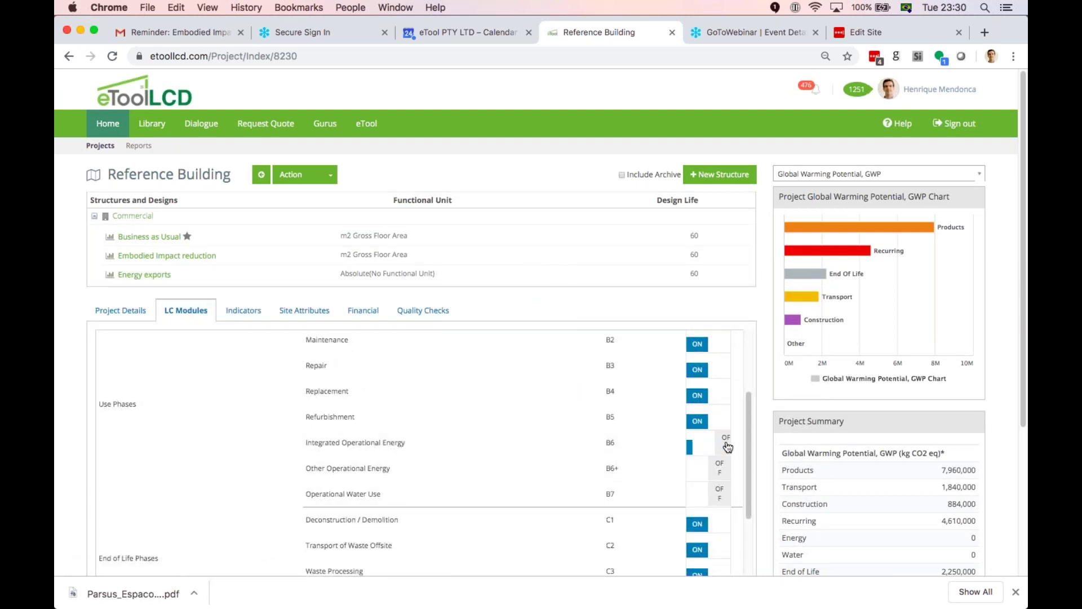
left_click(719, 472)
left_click(721, 500)
Switch modules D1 through D5 on, save, and open the Energy exports design.
scroll(716, 490, "down", 3)
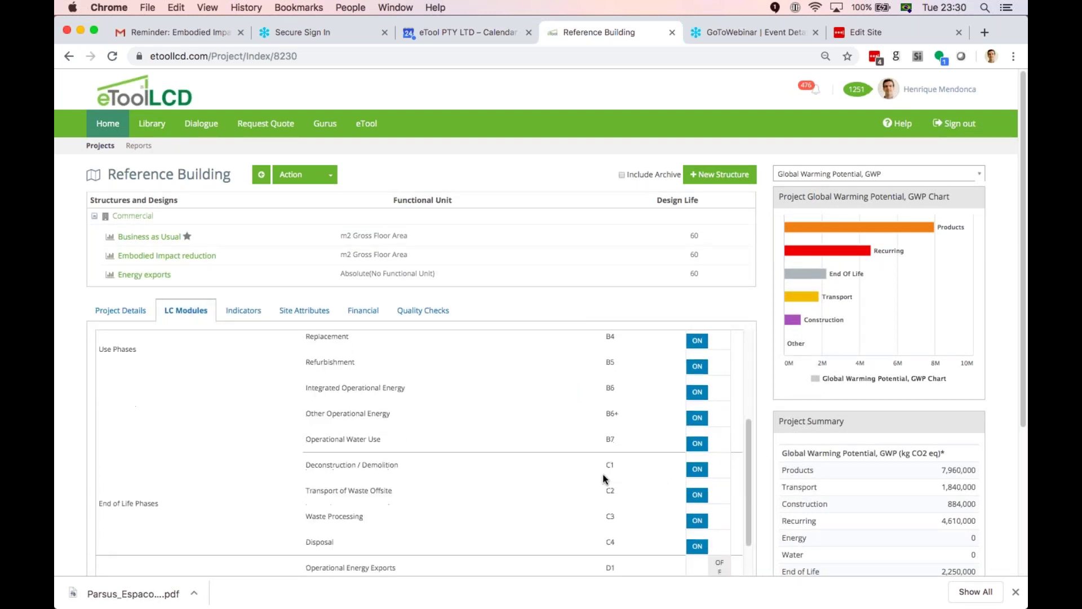
left_click(721, 479)
scroll(611, 454, "down", 3)
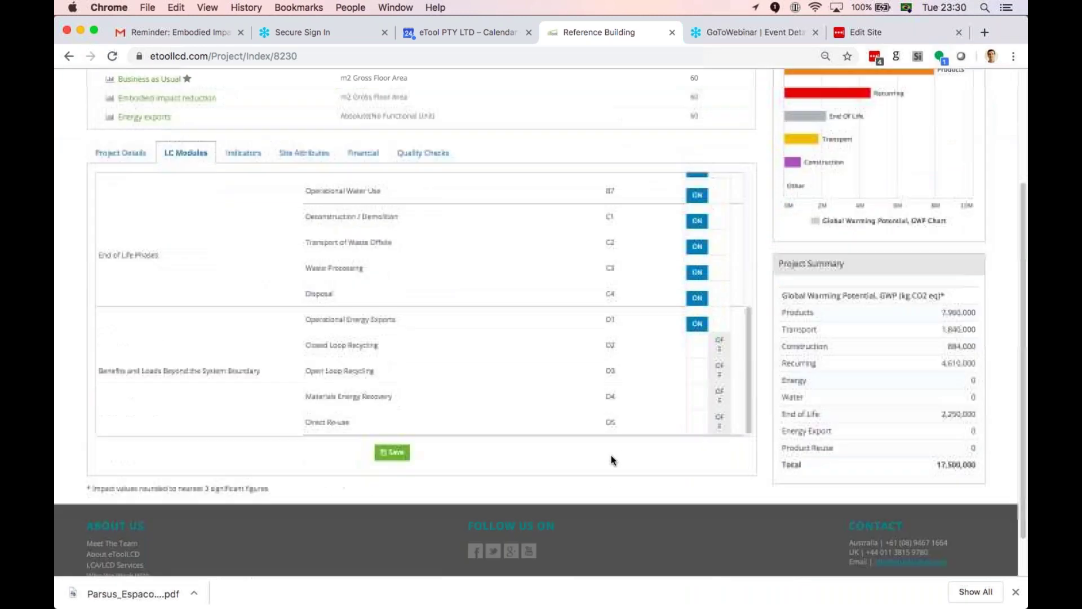
left_click(721, 345)
left_click(720, 371)
left_click(719, 396)
left_click(720, 422)
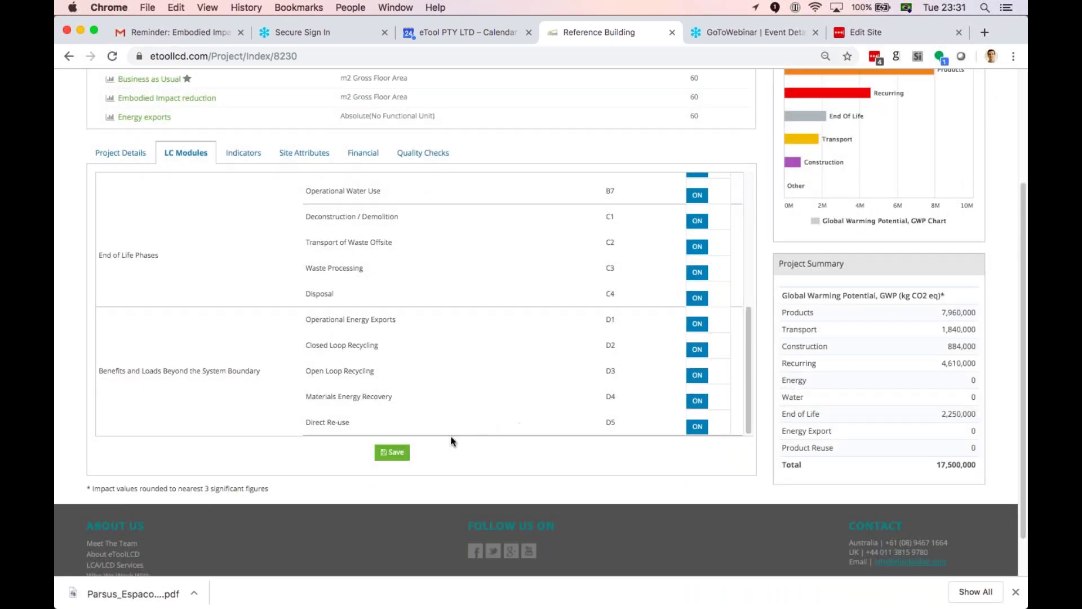
left_click(393, 452)
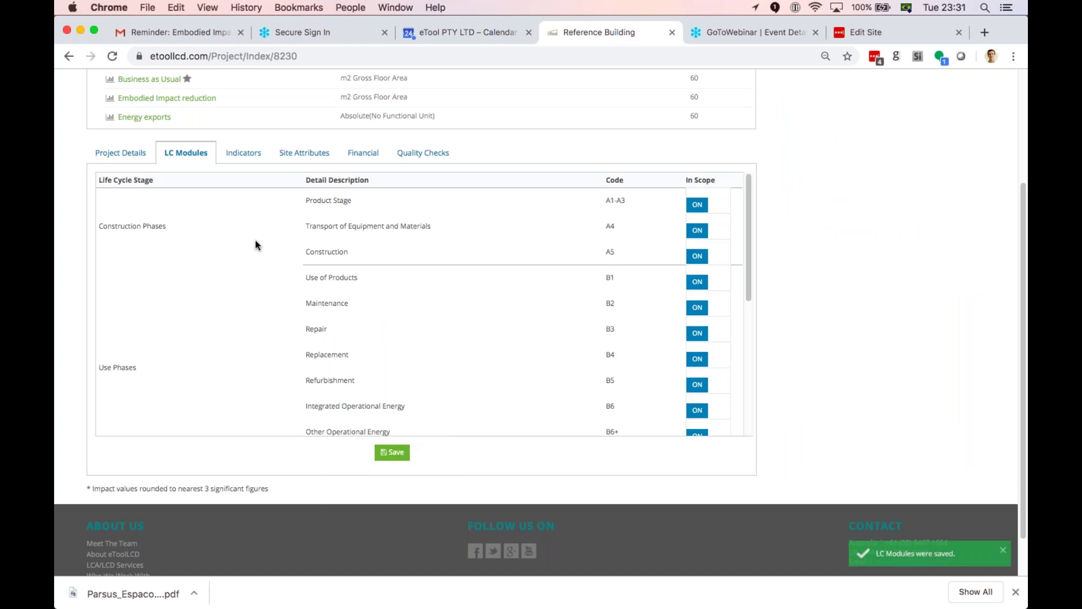
left_click(143, 118)
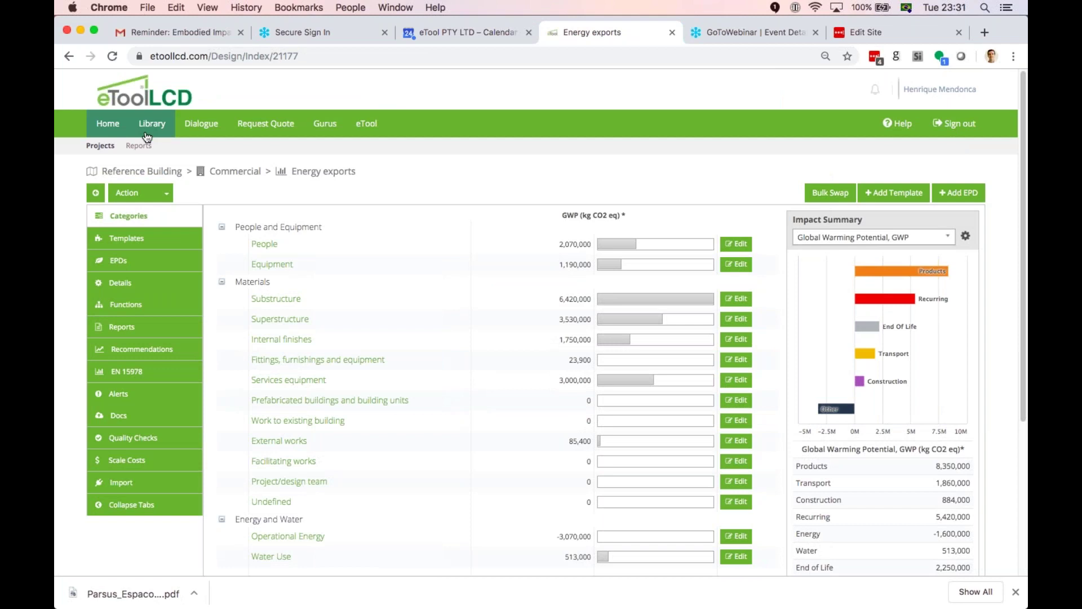
Open the Solar PV System template from the Energy exports design's templates list.
left_click(138, 239)
left_click(299, 315)
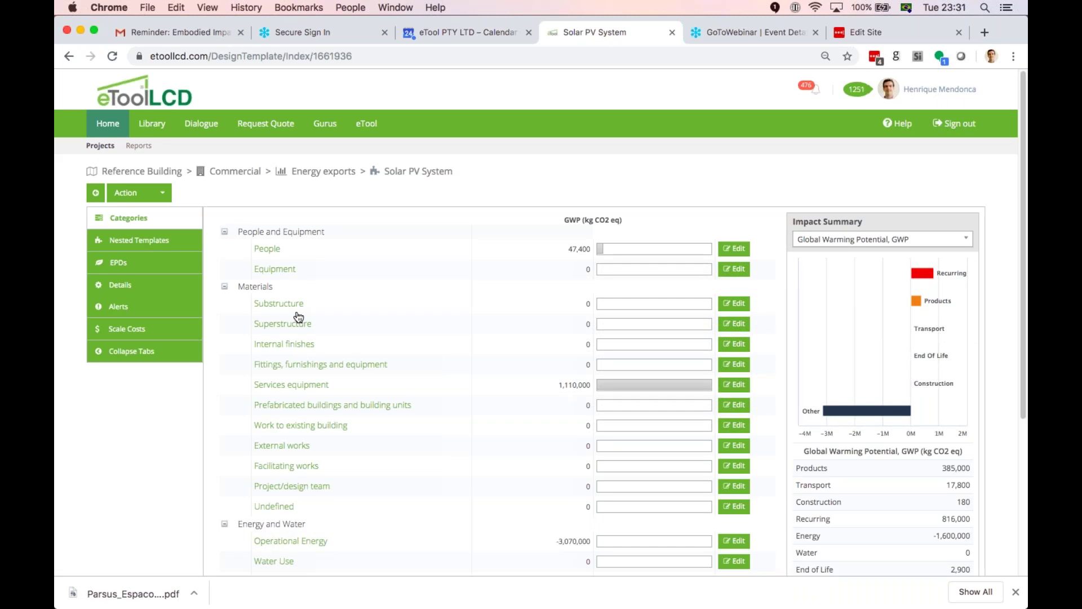
scroll(298, 315, "down", 2)
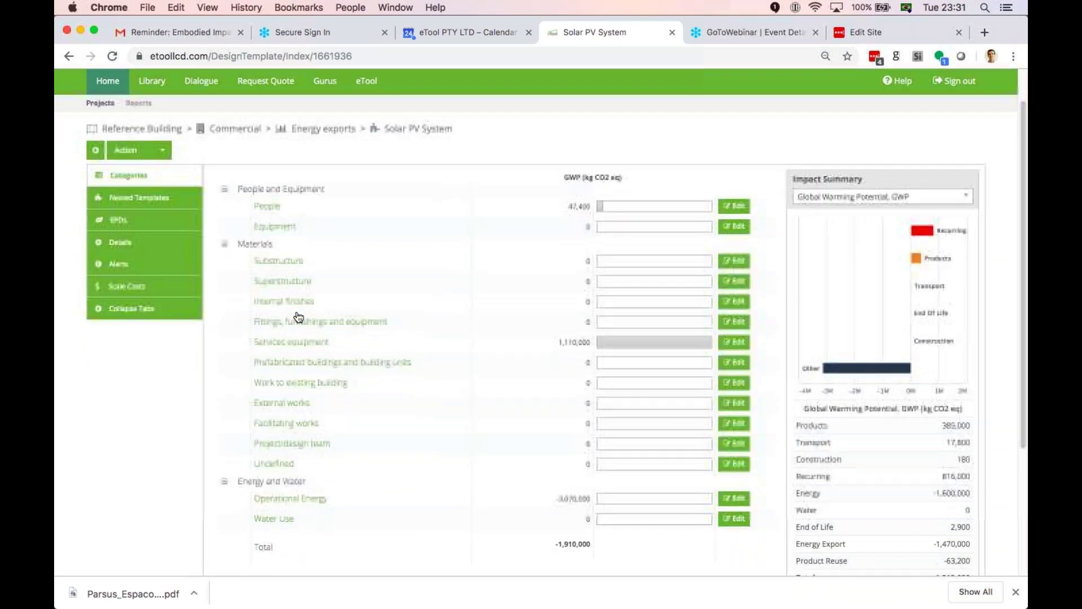
scroll(298, 315, "down", 3)
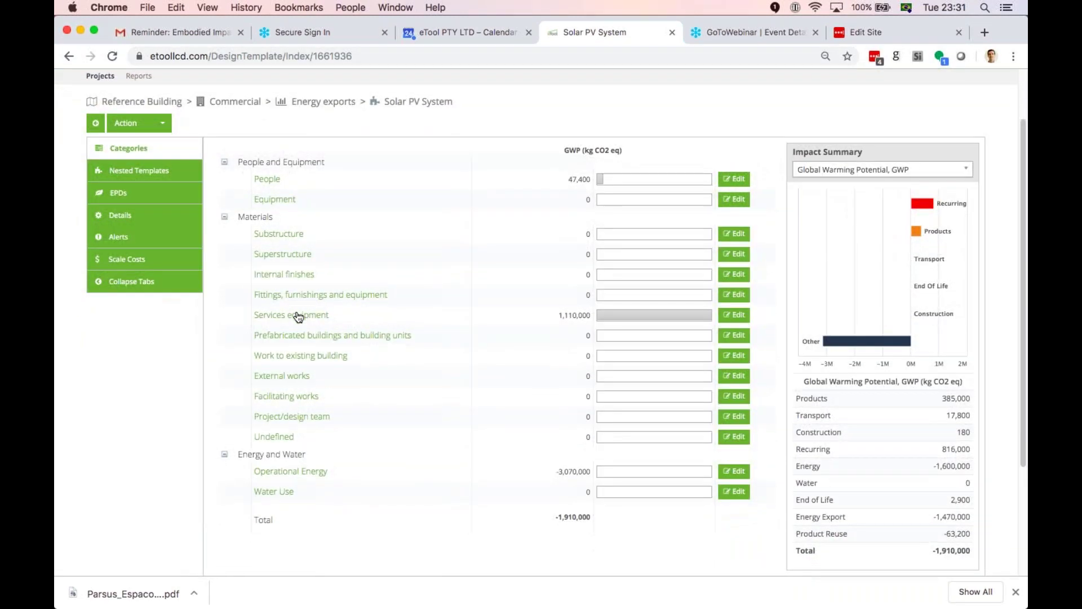
scroll(298, 316, "up", 1)
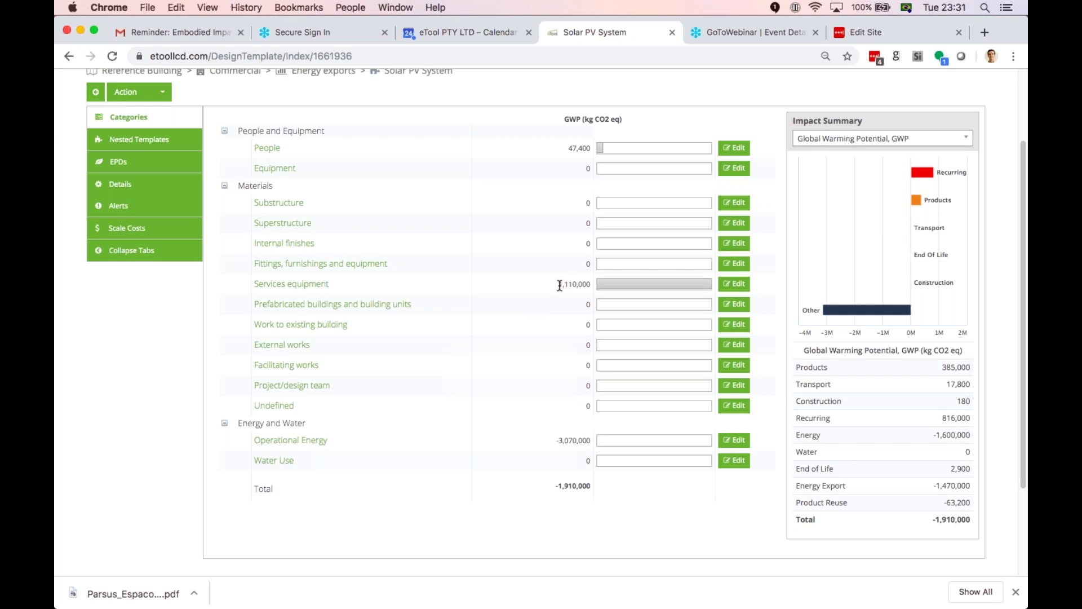
Read the Impact Summary values: Operational Energy -3,070,000 and net -1,910,000 kg CO2 eq.
mouse_move(923, 210)
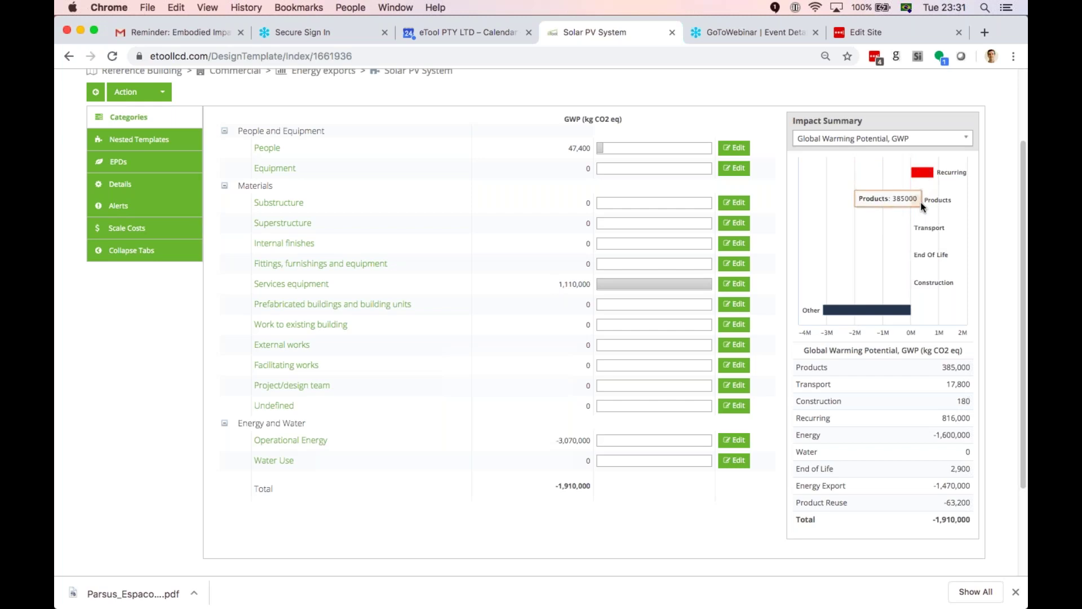
mouse_move(933, 177)
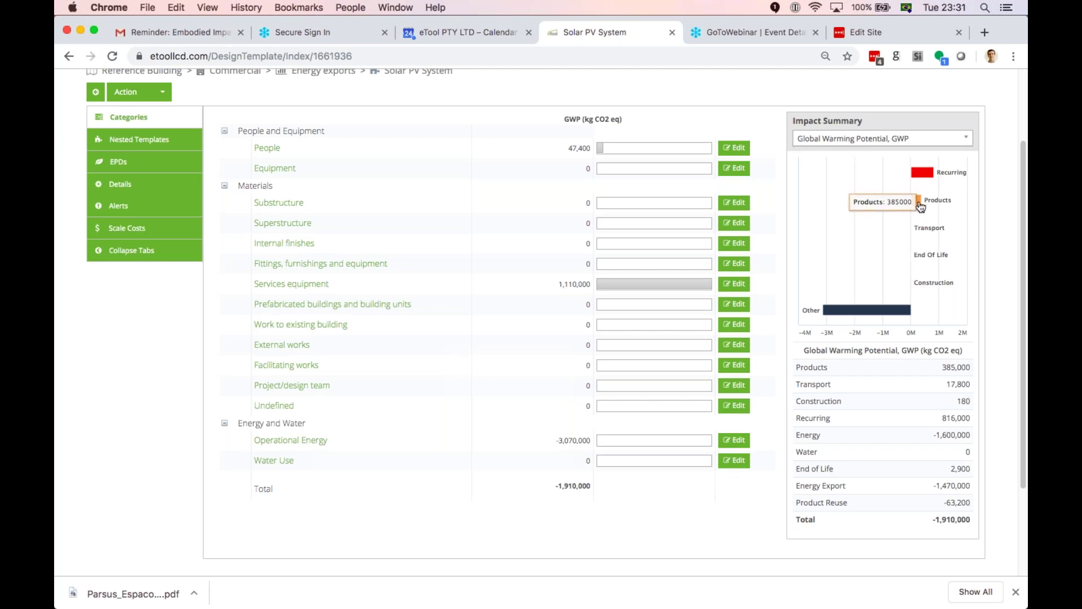
mouse_move(849, 323)
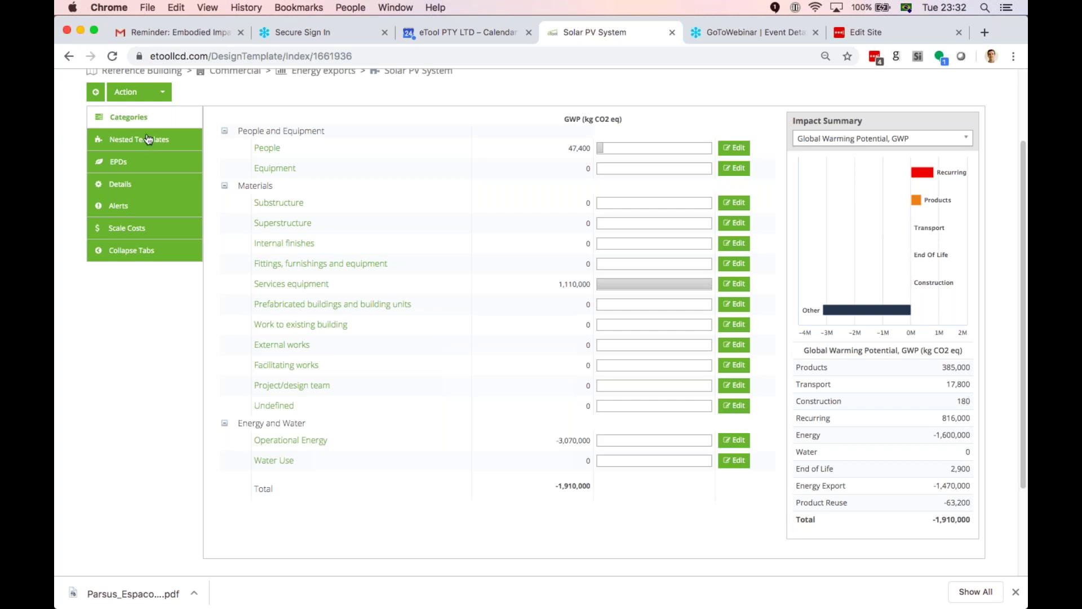
scroll(338, 169, "up", 2)
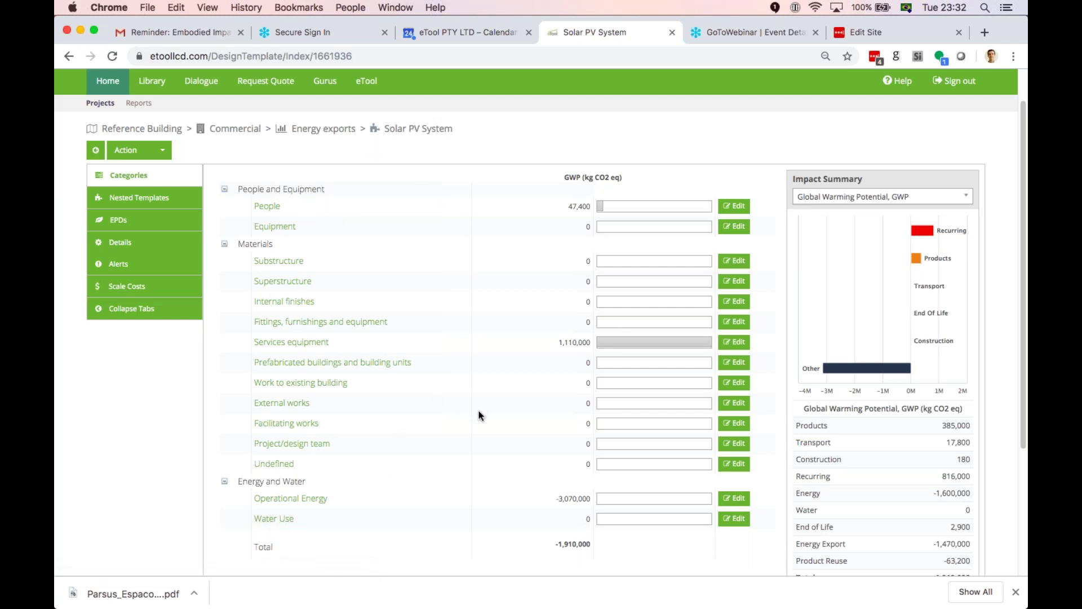
scroll(479, 415, "down", 2)
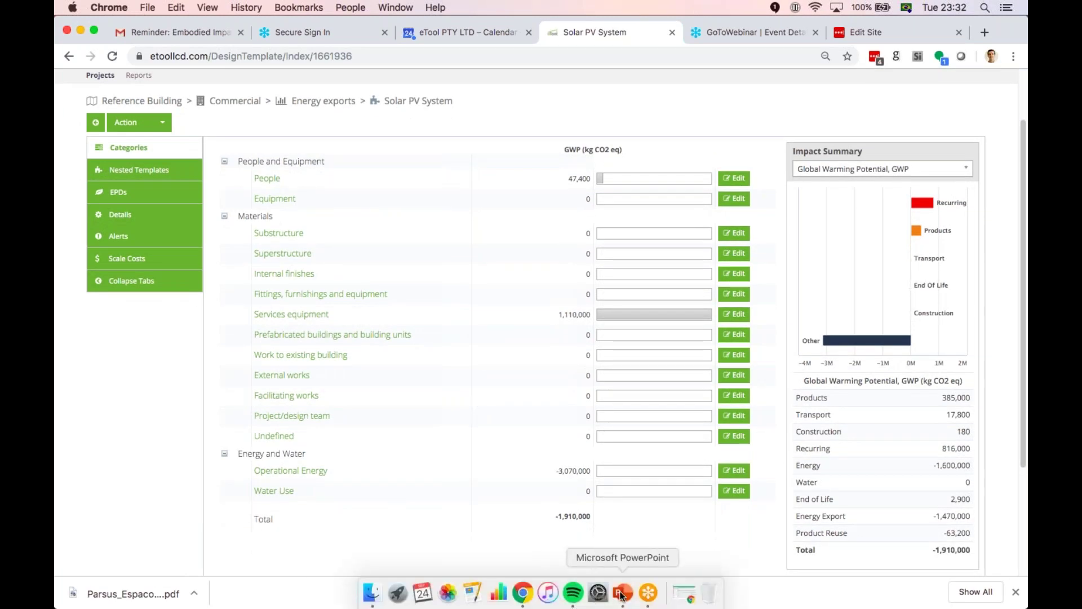
left_click(623, 593)
scroll(122, 451, "down", 4)
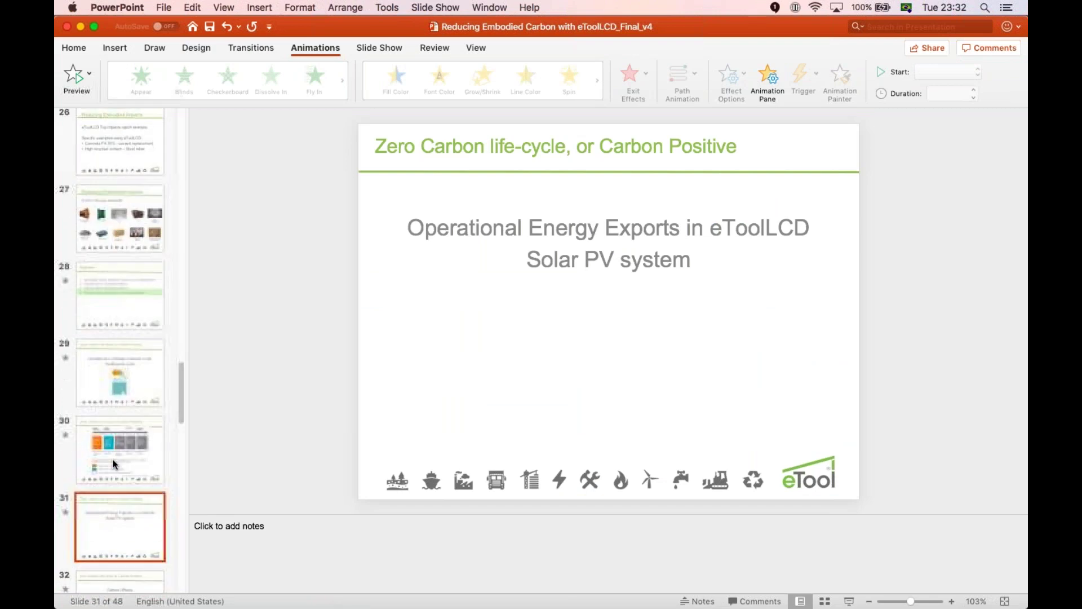
left_click(124, 543)
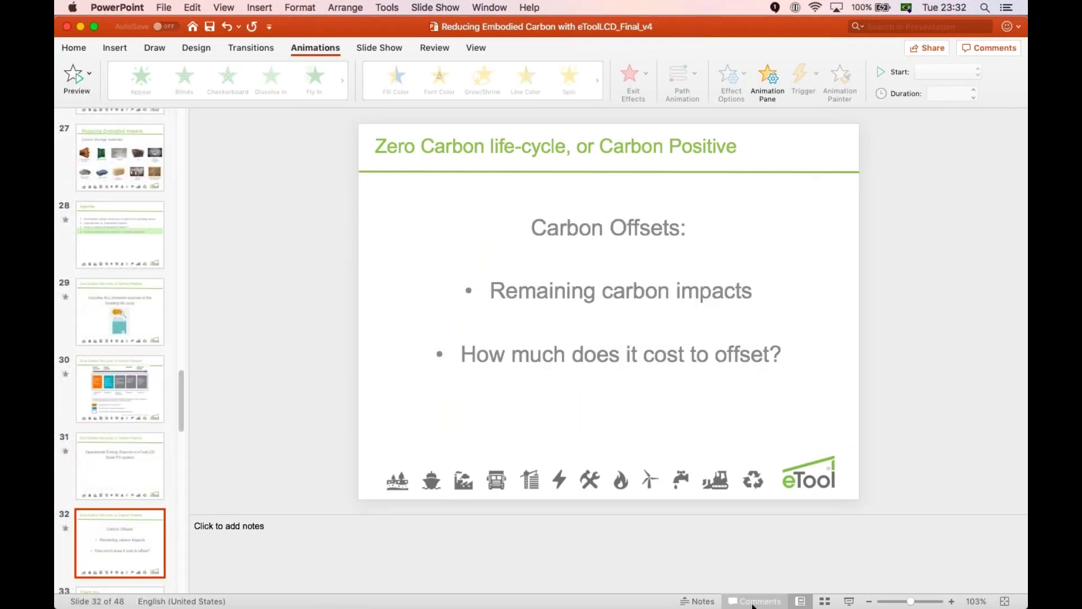
left_click(848, 601)
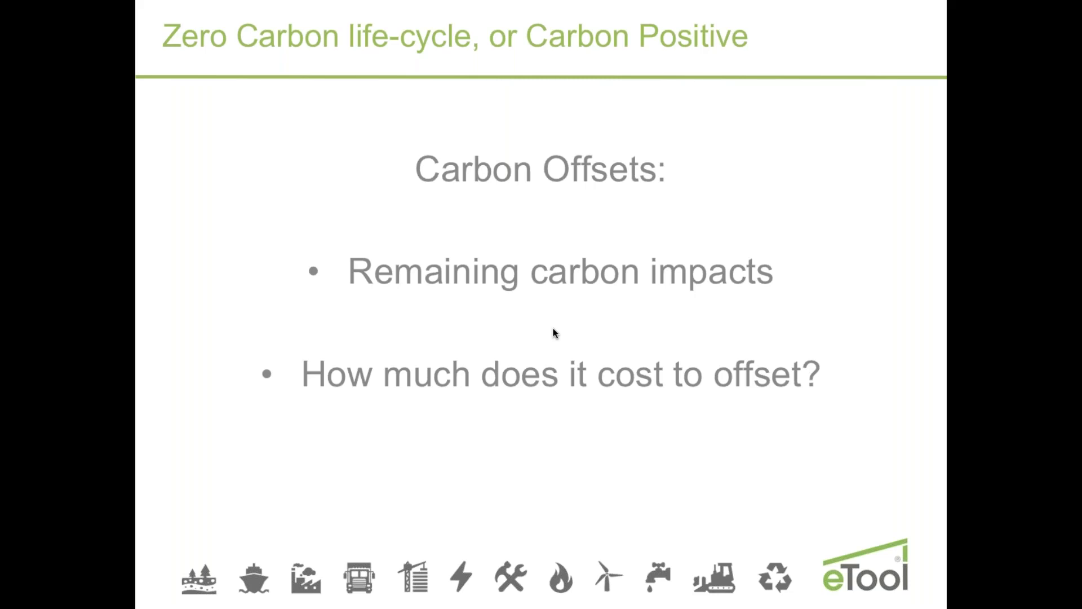
key("Escape")
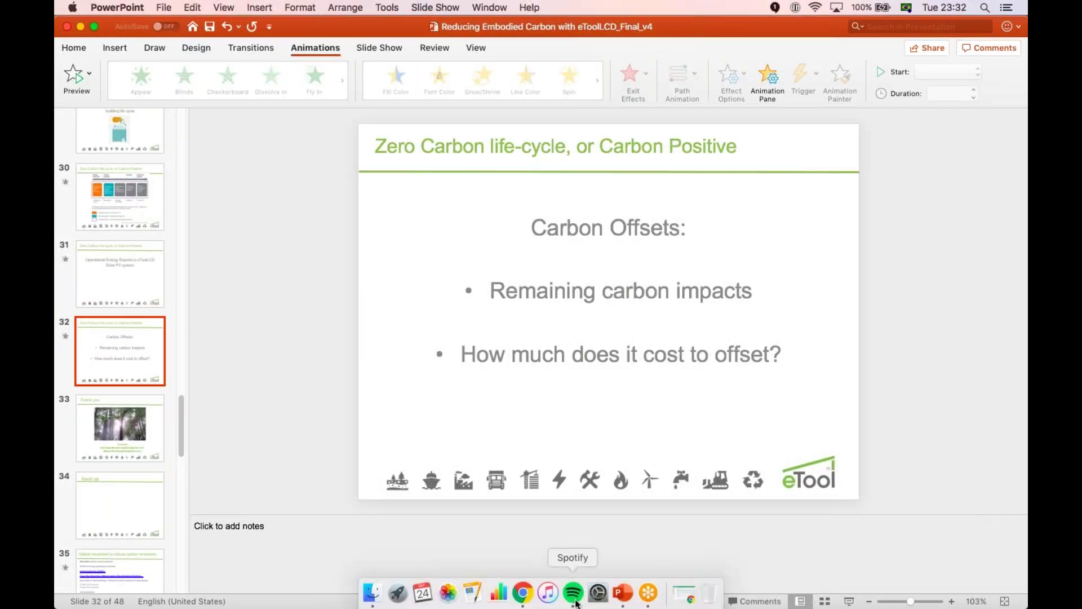
left_click(523, 592)
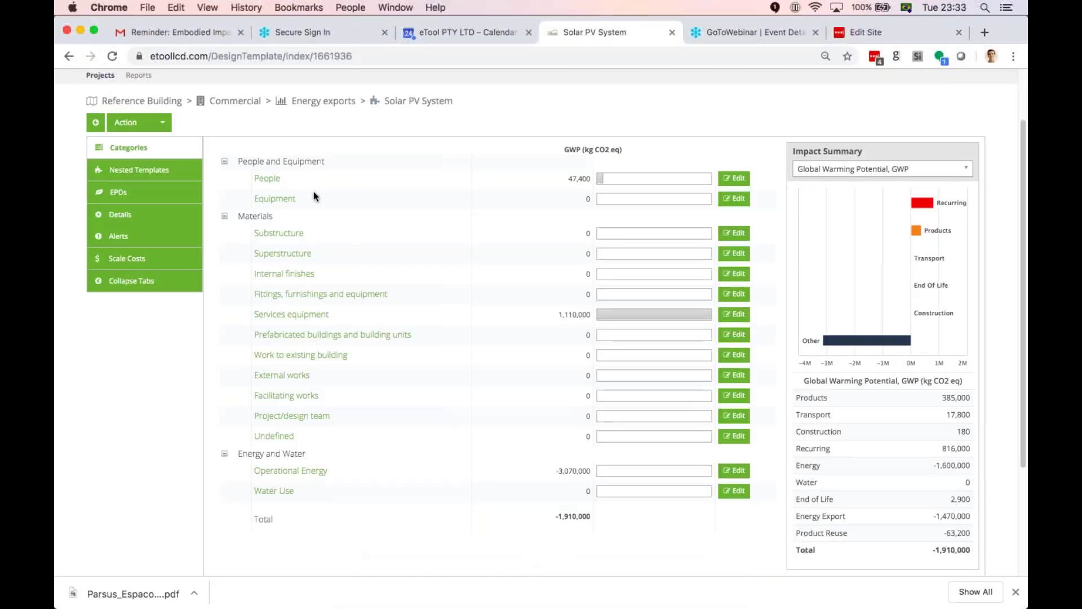
Return to the Energy exports design and review its 15,500,000 kg CO2 eq category breakdown.
left_click(317, 105)
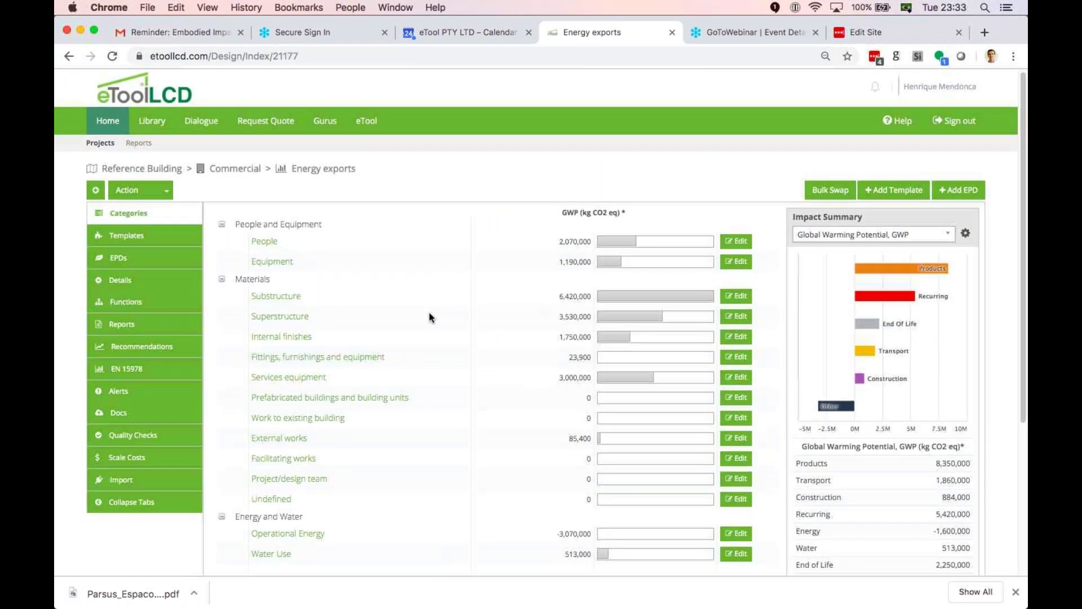
scroll(430, 314, "down", 3)
scroll(428, 317, "up", 1)
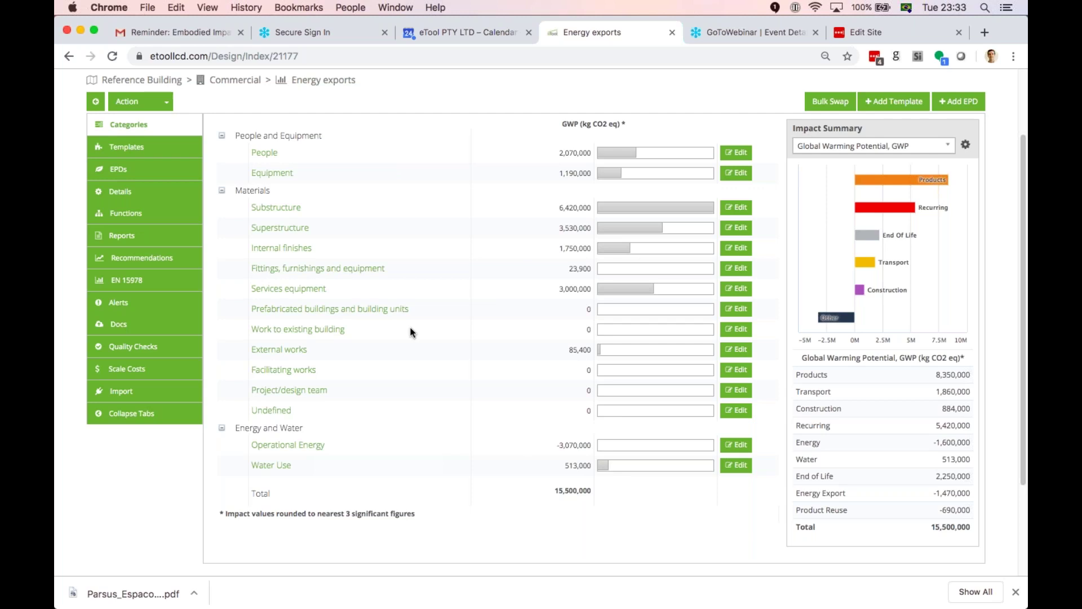
Display the EN 15978 table showing D1 at -1,470,000 and 15,500,000 total.
left_click(128, 284)
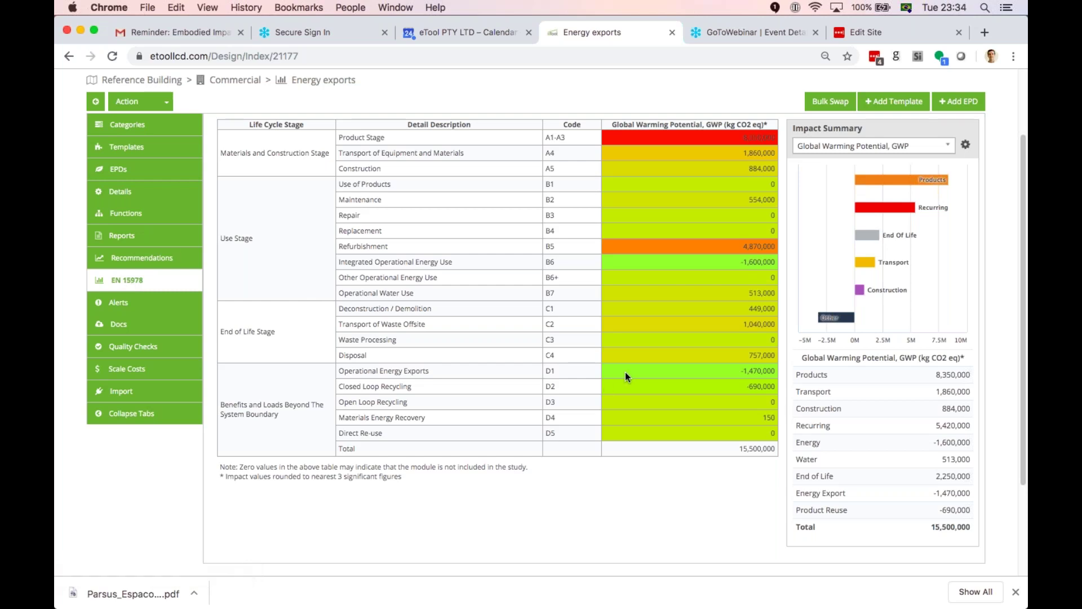
scroll(624, 372, "up", 1)
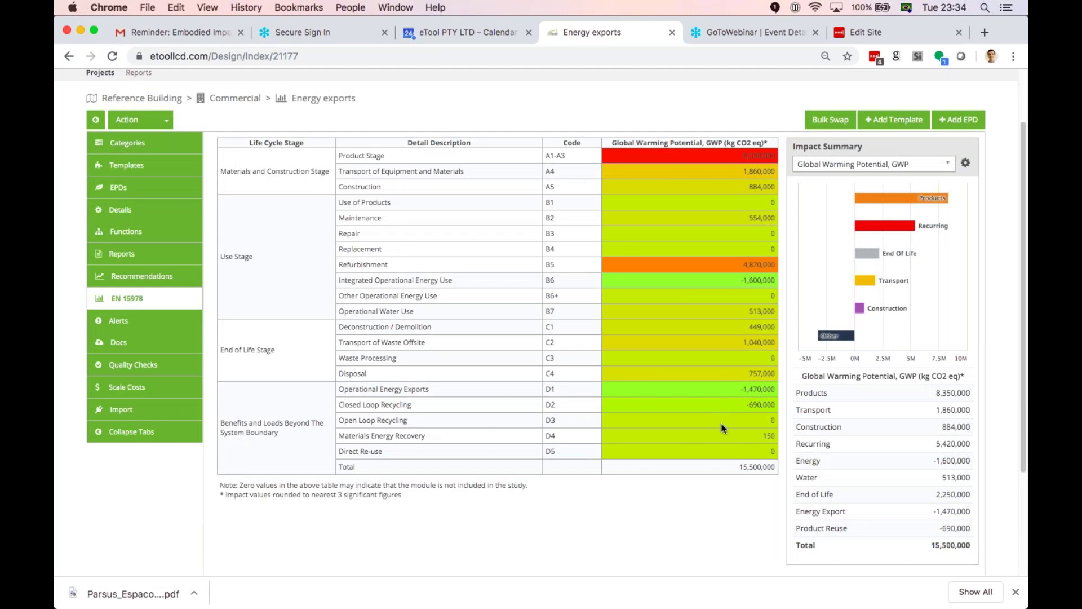